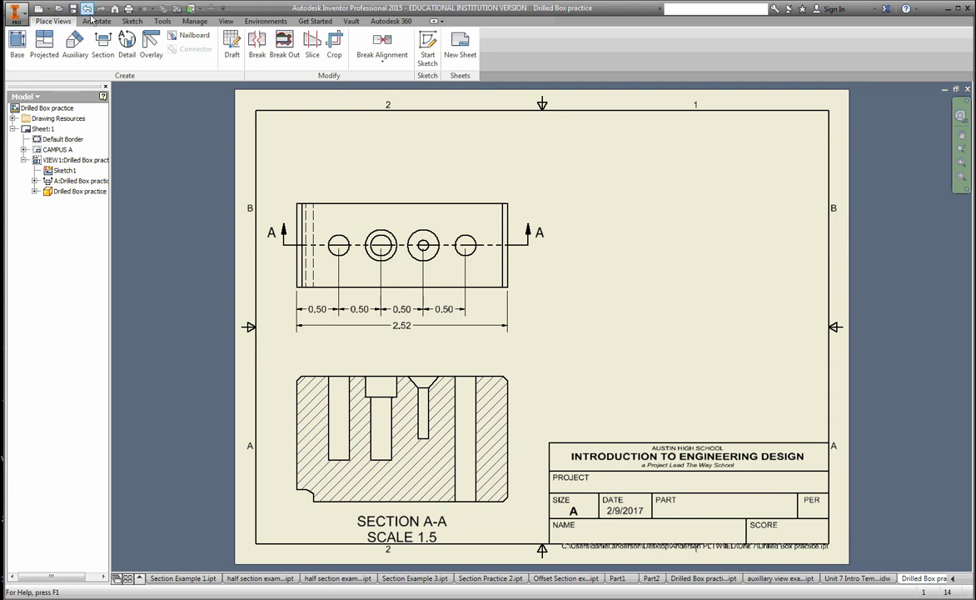
Dimension the diameter of the leftmost hole in the top view, placing the note above the view.
{"action": "left_click", "coordinate": [97, 21]}
{"action": "key", "text": "d"}
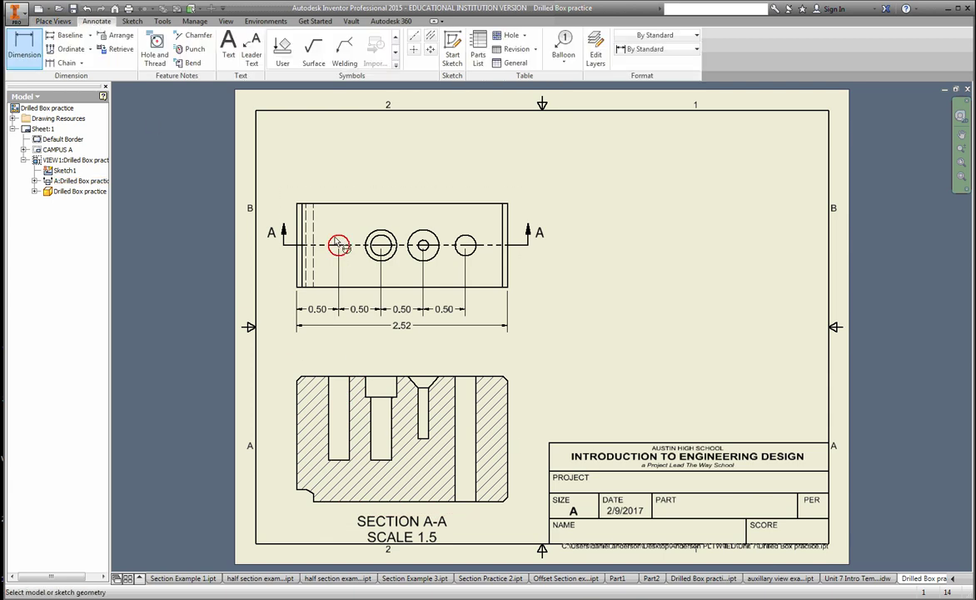
{"action": "left_click", "coordinate": [338, 235]}
{"action": "left_click", "coordinate": [313, 186]}
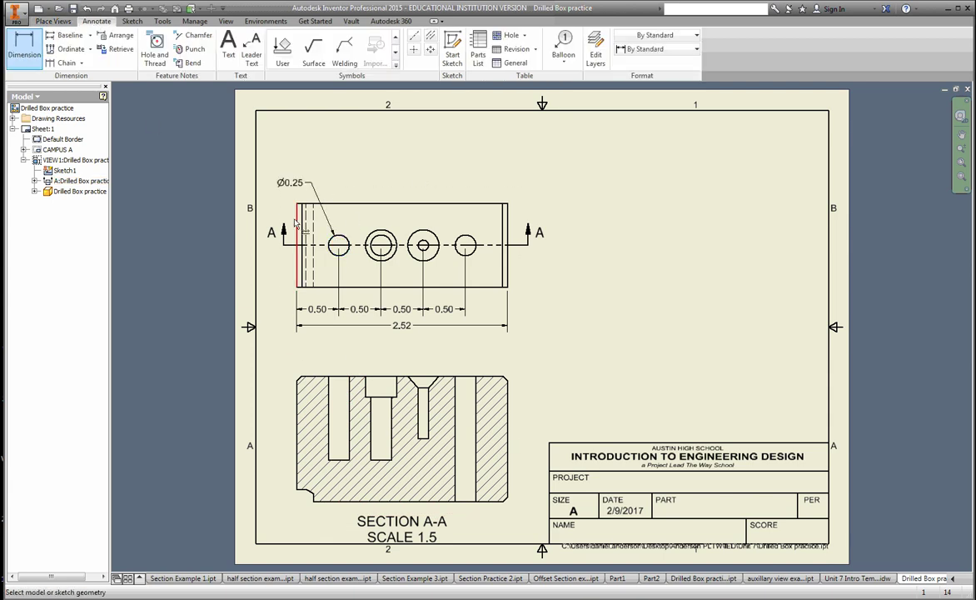
Check the leftmost hole in the section view with a temporary dimension, without placing it.
{"action": "left_click", "coordinate": [325, 411]}
{"action": "right_click", "coordinate": [275, 407]}
{"action": "left_click", "coordinate": [236, 405]}
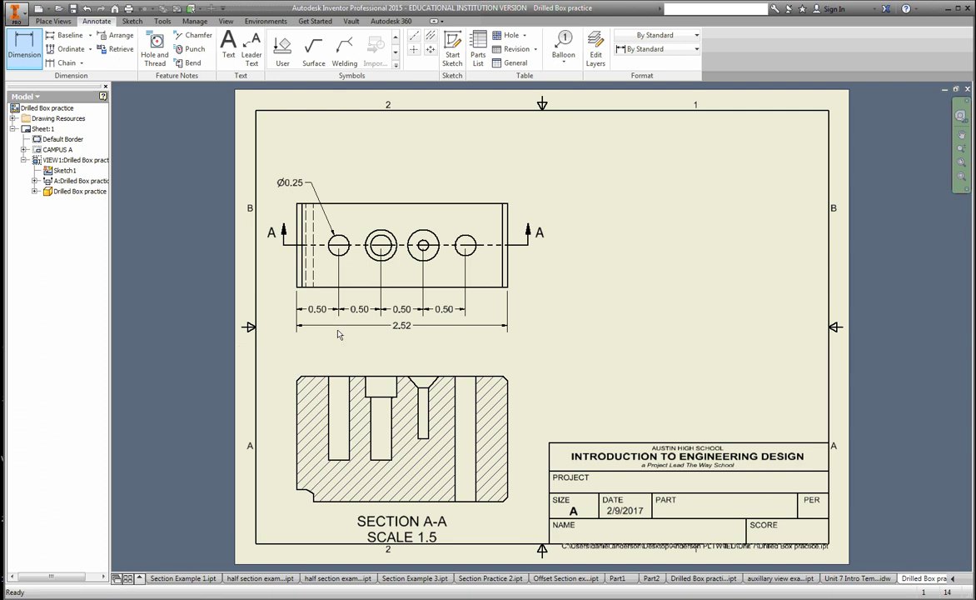
Append a depth symbol and 1.00 to the leftmost hole's diameter dimension, and move the note closer to the hole.
{"action": "double_click", "coordinate": [300, 186]}
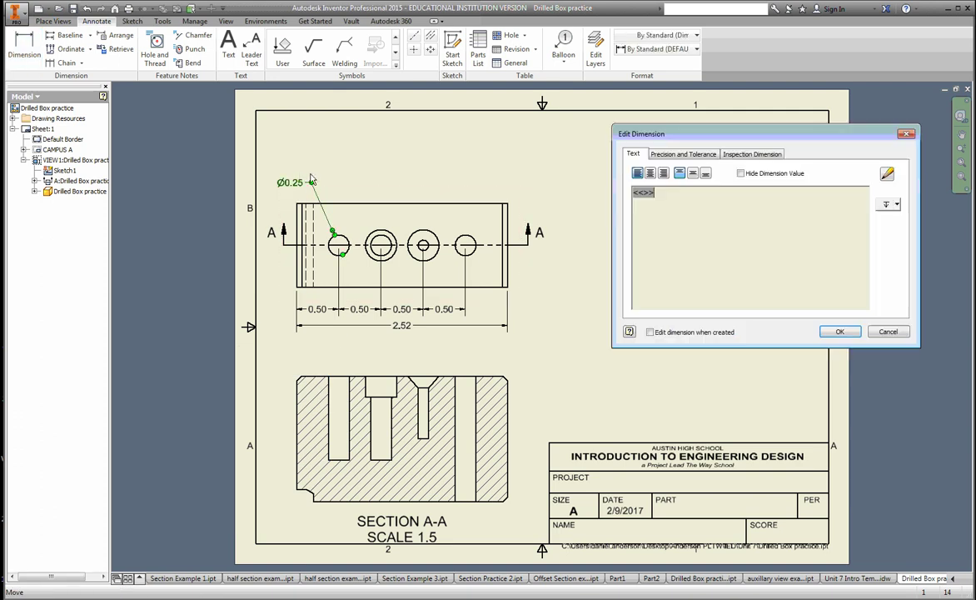
{"action": "left_click_drag", "start_coordinate": [797, 139], "coordinate": [627, 76]}
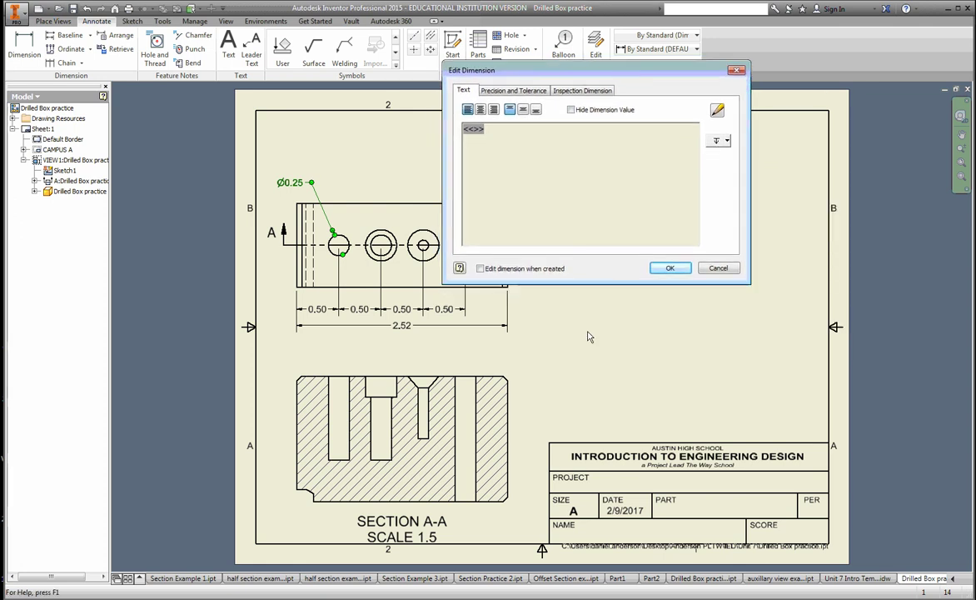
{"action": "left_click", "coordinate": [501, 270]}
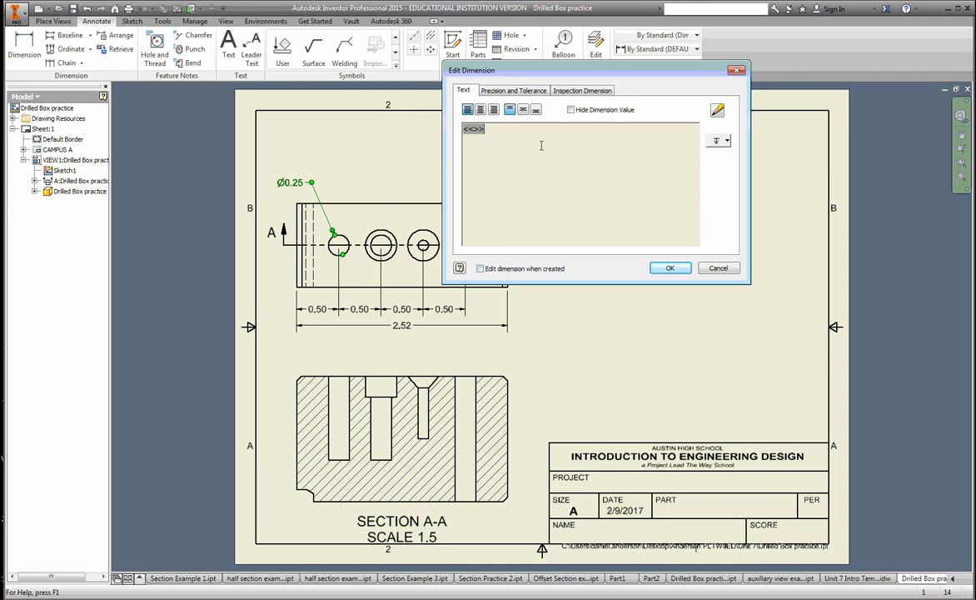
{"action": "left_click", "coordinate": [728, 141]}
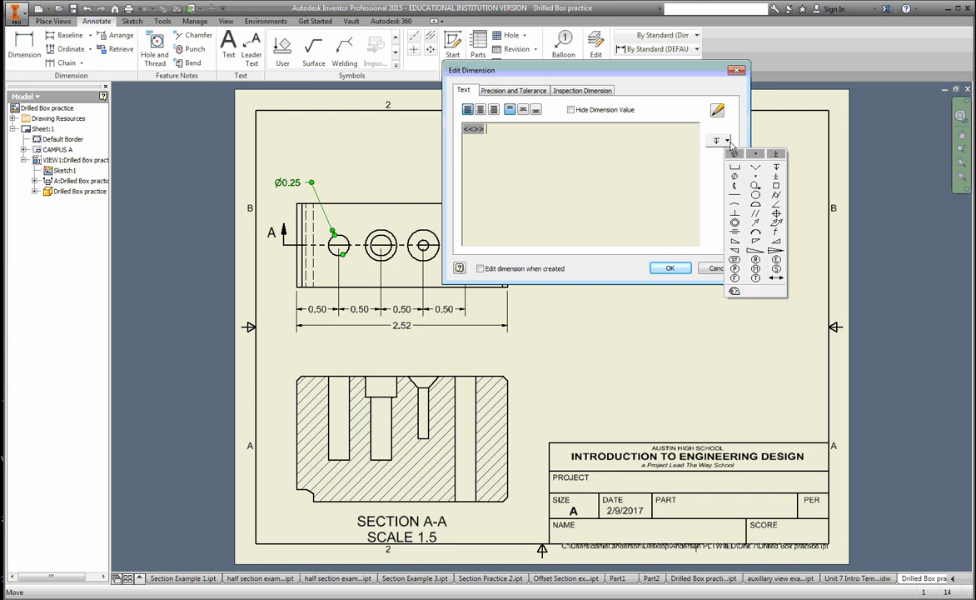
{"action": "left_click", "coordinate": [777, 166]}
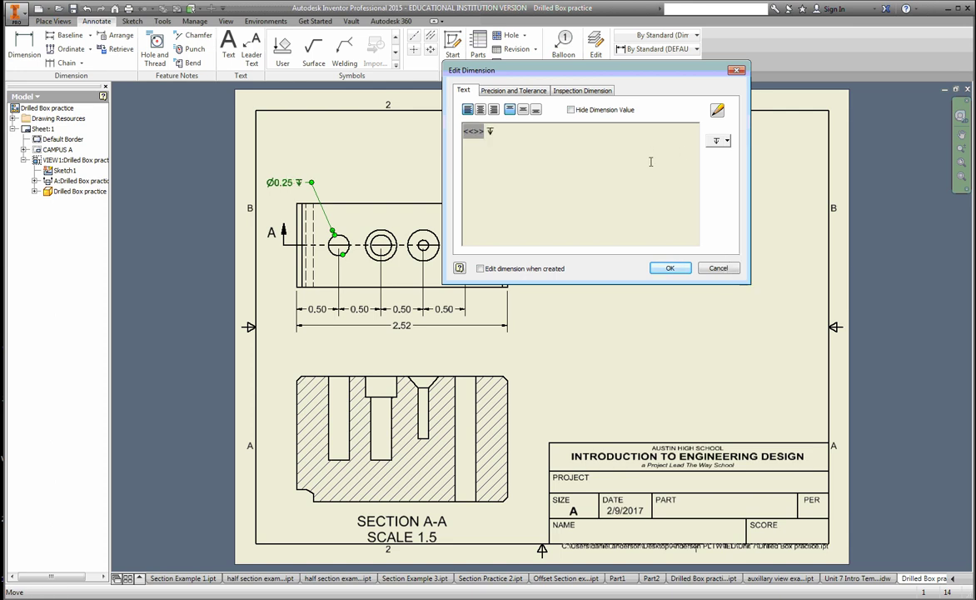
{"action": "type", "text": "10."}
{"action": "key", "text": "BackSpace"}
{"action": "key", "text": "BackSpace"}
{"action": "type", "text": ".00"}
{"action": "left_click", "coordinate": [671, 270]}
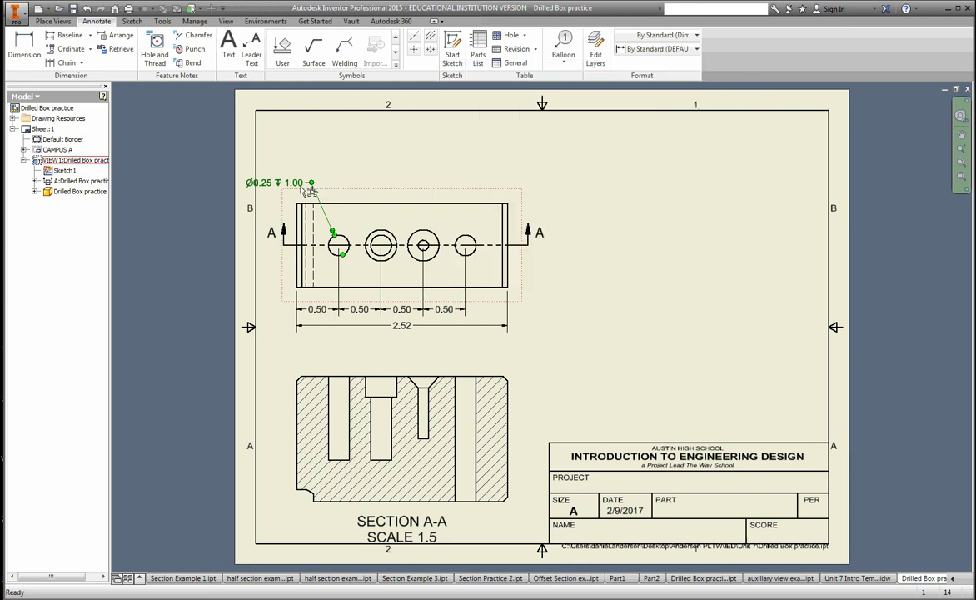
{"action": "left_click_drag", "start_coordinate": [320, 184], "coordinate": [330, 196]}
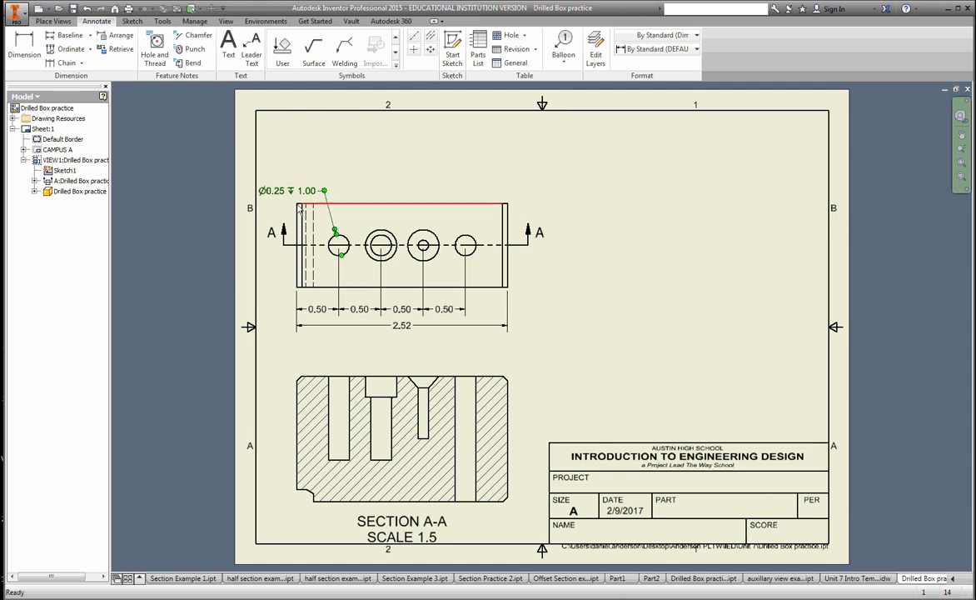
{"action": "left_click", "coordinate": [357, 165]}
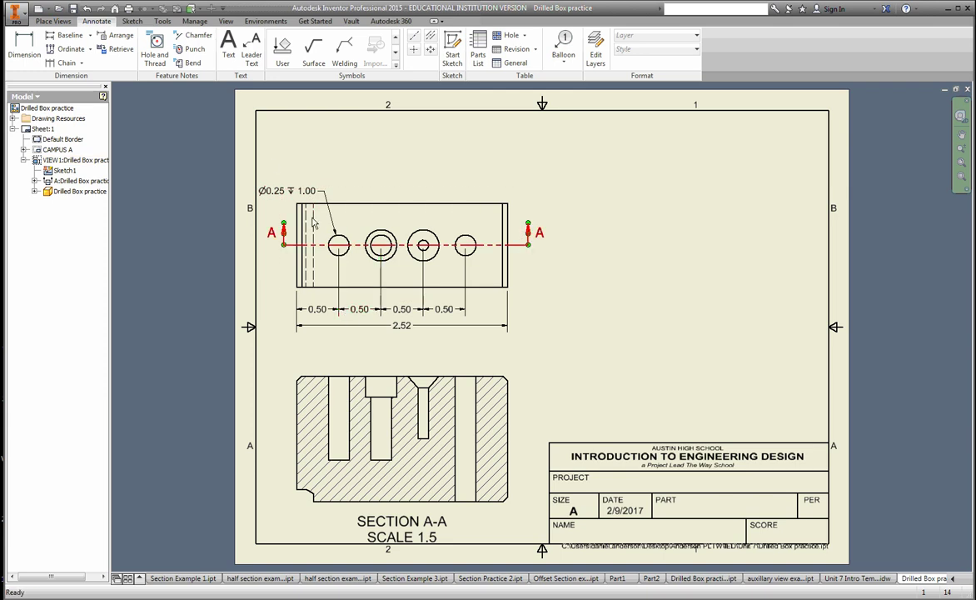
Dimension the diameter of the counterbored hole's inner circle, placing the note above the leftmost hole's note.
{"action": "left_click", "coordinate": [27, 50]}
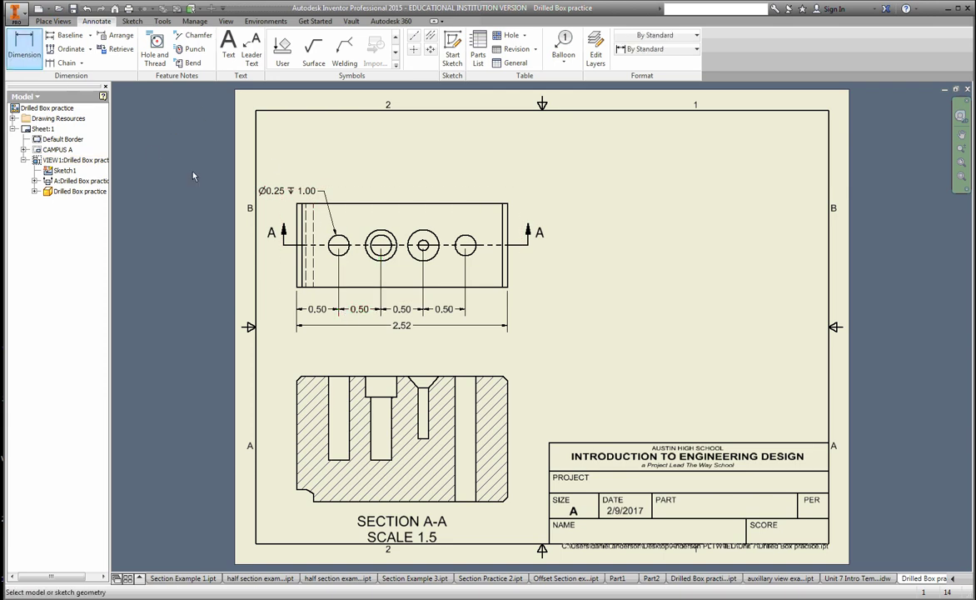
{"action": "left_click", "coordinate": [380, 244]}
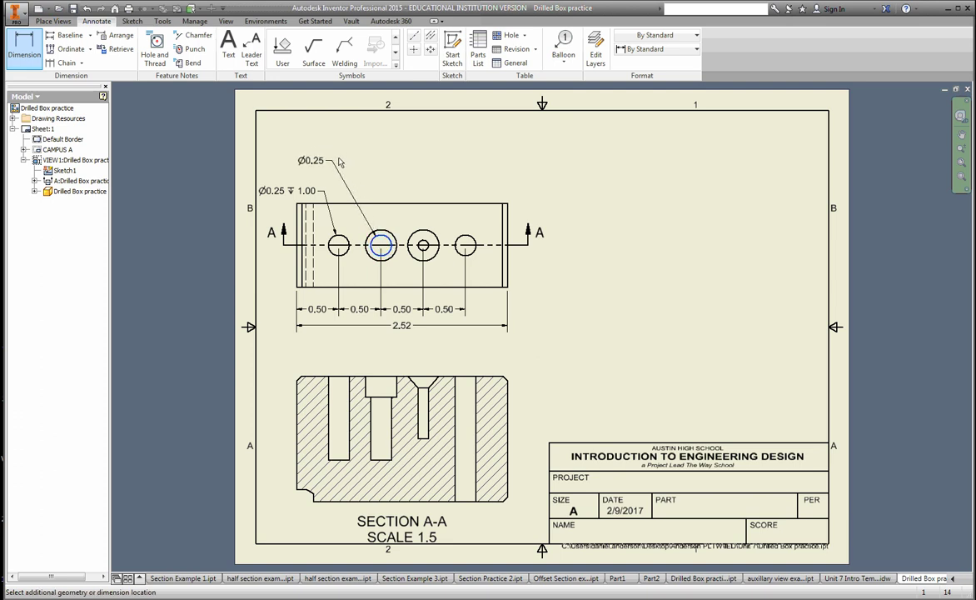
{"action": "left_click", "coordinate": [341, 159]}
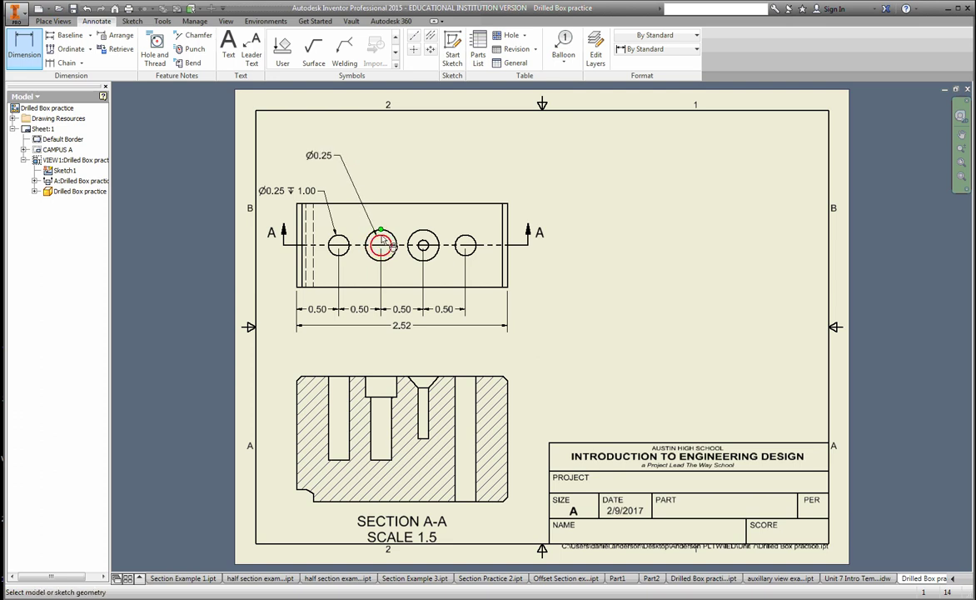
Measure the widths of the counterbored hole's lower bore and counterbore in the section view with temporary dimensions.
{"action": "left_click", "coordinate": [371, 421]}
{"action": "left_click", "coordinate": [392, 429]}
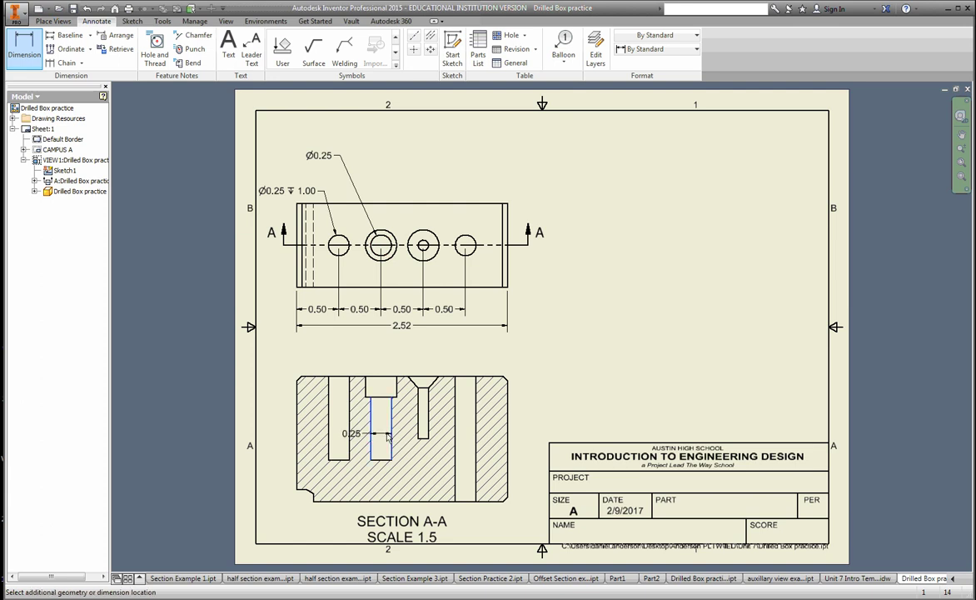
{"action": "right_click", "coordinate": [382, 358]}
{"action": "left_click", "coordinate": [325, 357]}
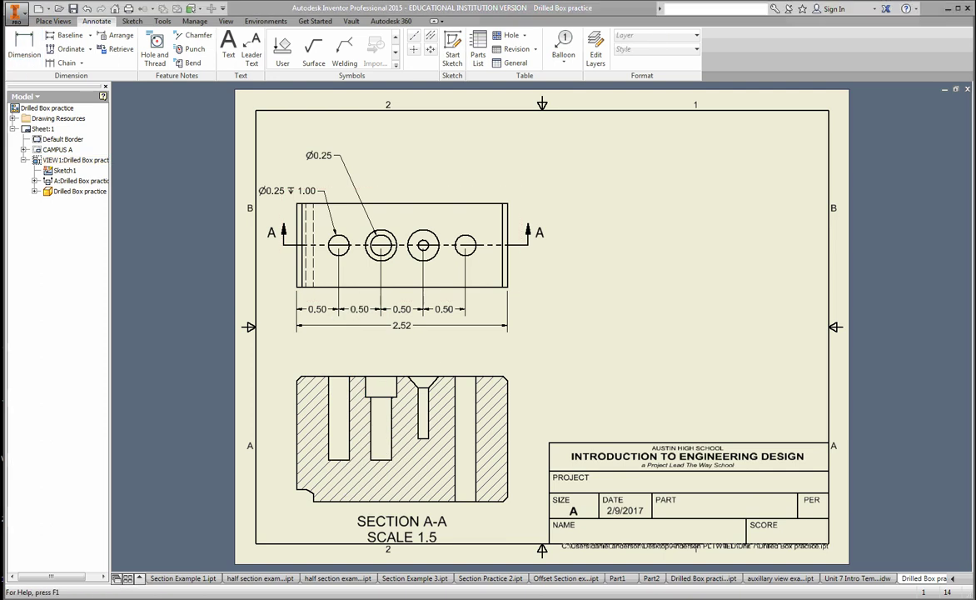
{"action": "key", "text": "d"}
{"action": "left_click", "coordinate": [367, 393]}
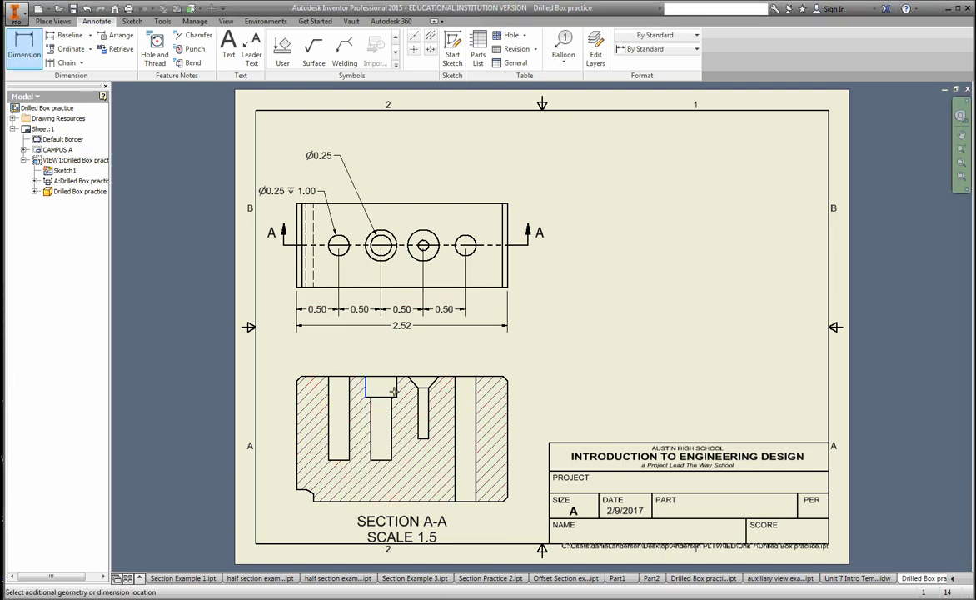
{"action": "left_click", "coordinate": [396, 390]}
{"action": "right_click", "coordinate": [392, 346]}
{"action": "left_click", "coordinate": [349, 347]}
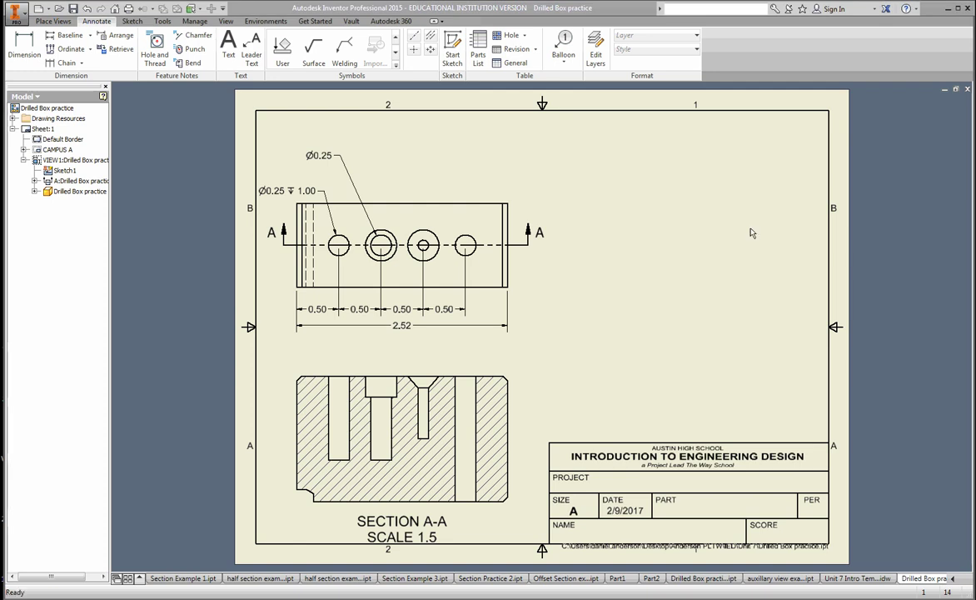
Measure the counterbored hole's total depth and its counterbore depth in the section view with temporary dimensions.
{"action": "left_click", "coordinate": [24, 45]}
{"action": "left_click", "coordinate": [380, 459]}
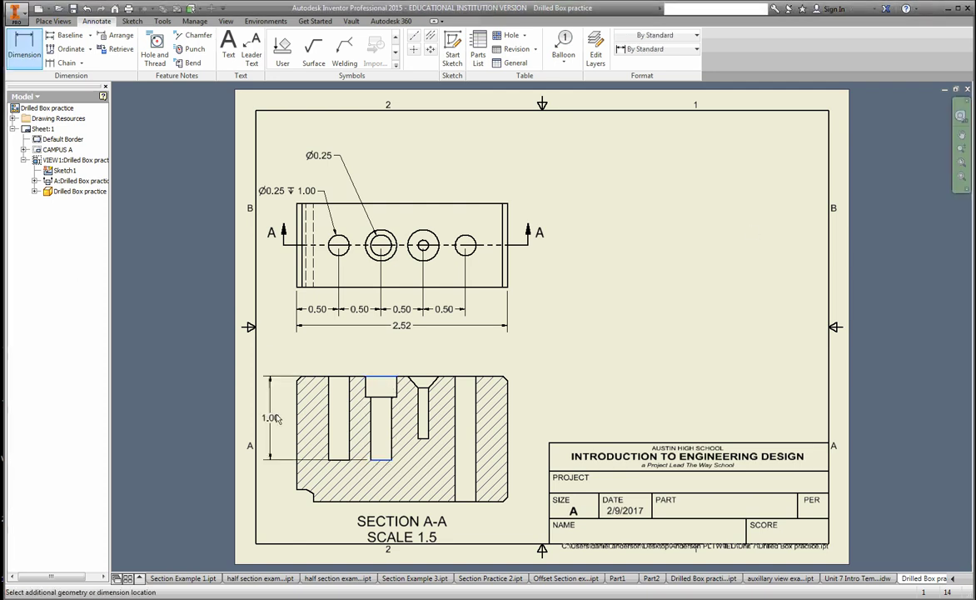
{"action": "right_click", "coordinate": [250, 416]}
{"action": "left_click", "coordinate": [233, 413]}
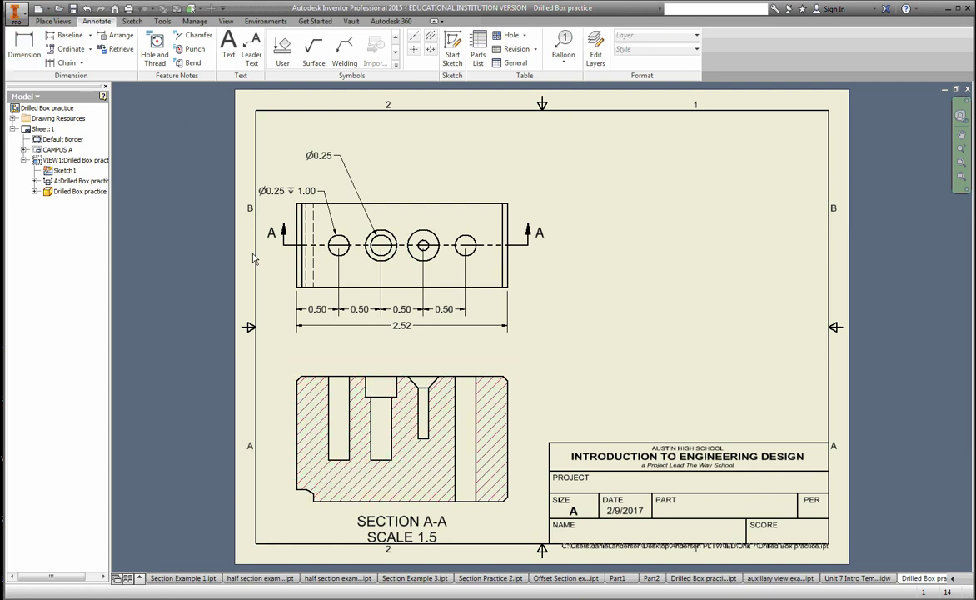
{"action": "left_click", "coordinate": [24, 46]}
{"action": "left_click", "coordinate": [381, 379]}
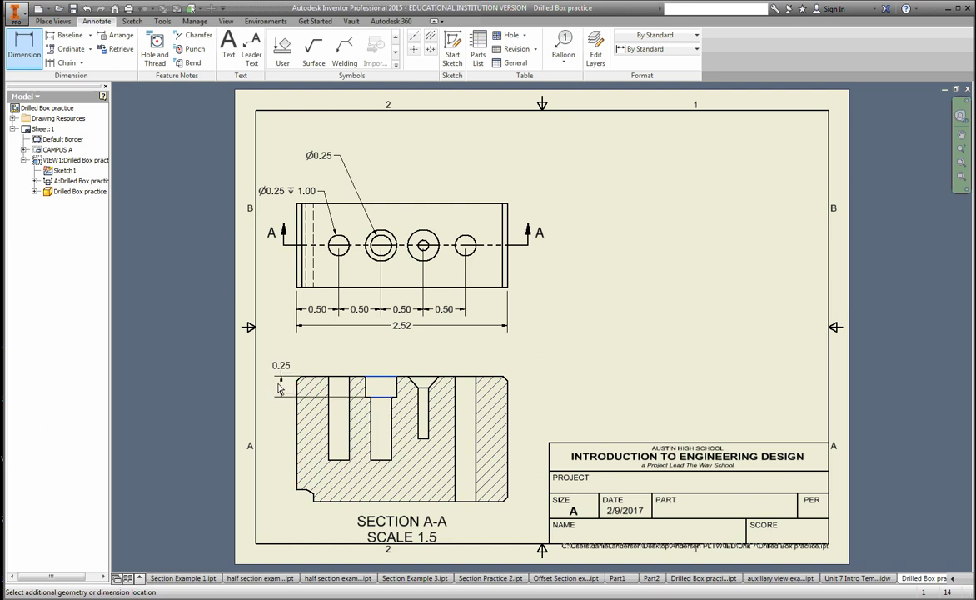
{"action": "right_click", "coordinate": [281, 382]}
{"action": "left_click", "coordinate": [248, 383]}
{"action": "key", "text": "Escape"}
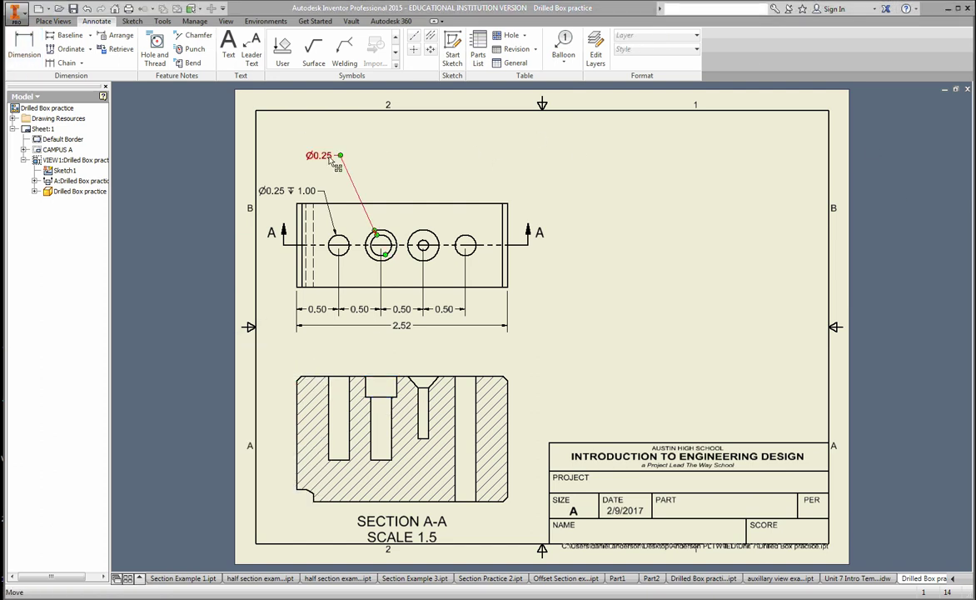
Append a depth symbol and 1.00 to the counterbored hole's diameter dimension.
{"action": "double_click", "coordinate": [336, 163]}
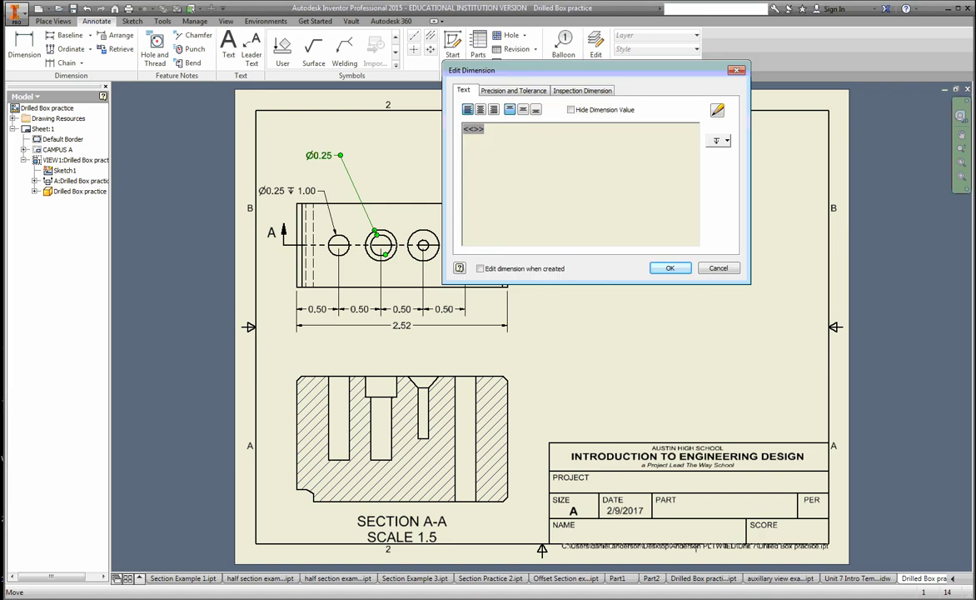
{"action": "left_click", "coordinate": [721, 140]}
{"action": "left_click", "coordinate": [665, 147]}
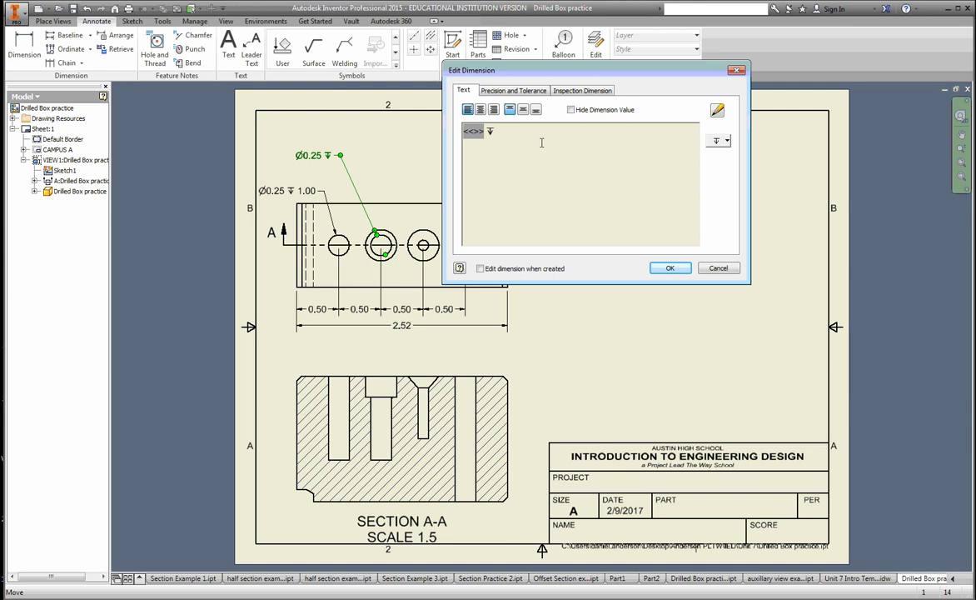
{"action": "type", "text": "1.00"}
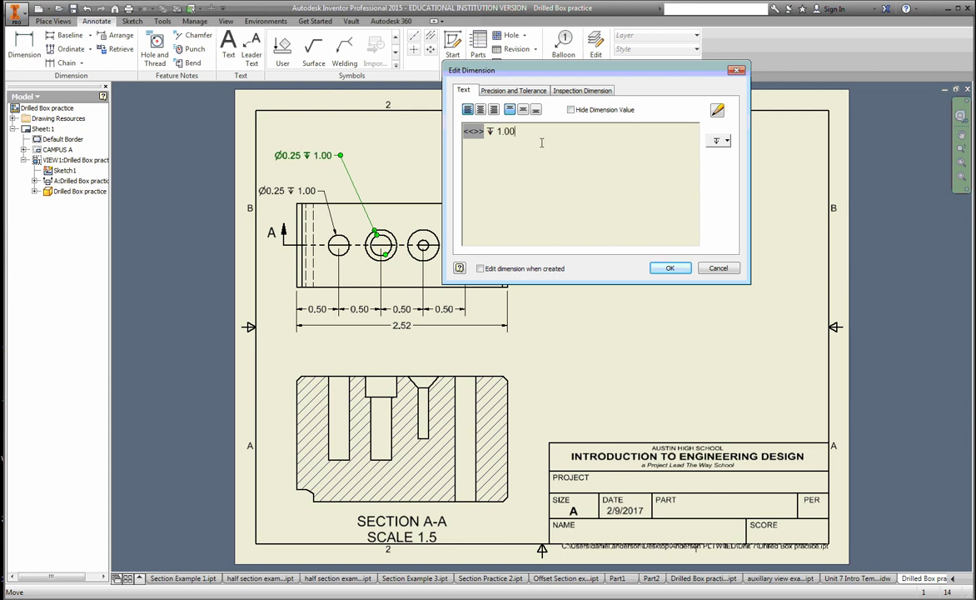
Add a counterbore symbol on a second line of the counterbored hole's dimension note and accept the edit.
{"action": "left_click", "coordinate": [726, 141]}
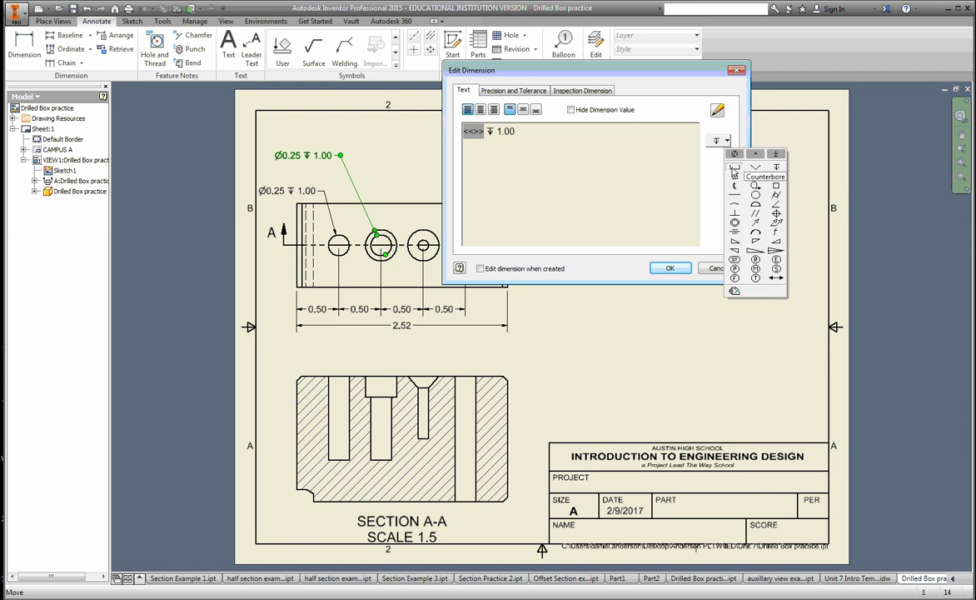
{"action": "left_click", "coordinate": [734, 169]}
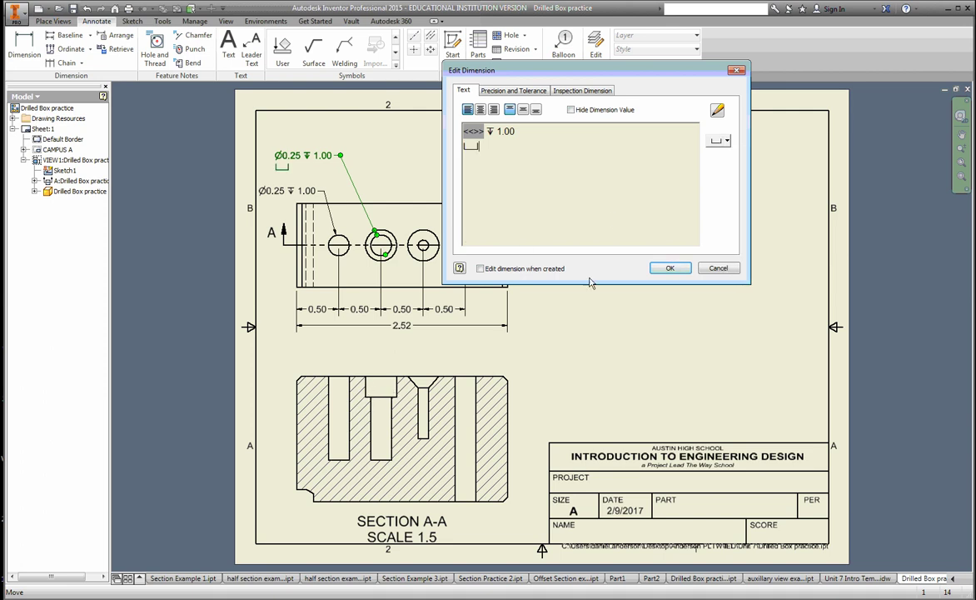
{"action": "left_click", "coordinate": [728, 142]}
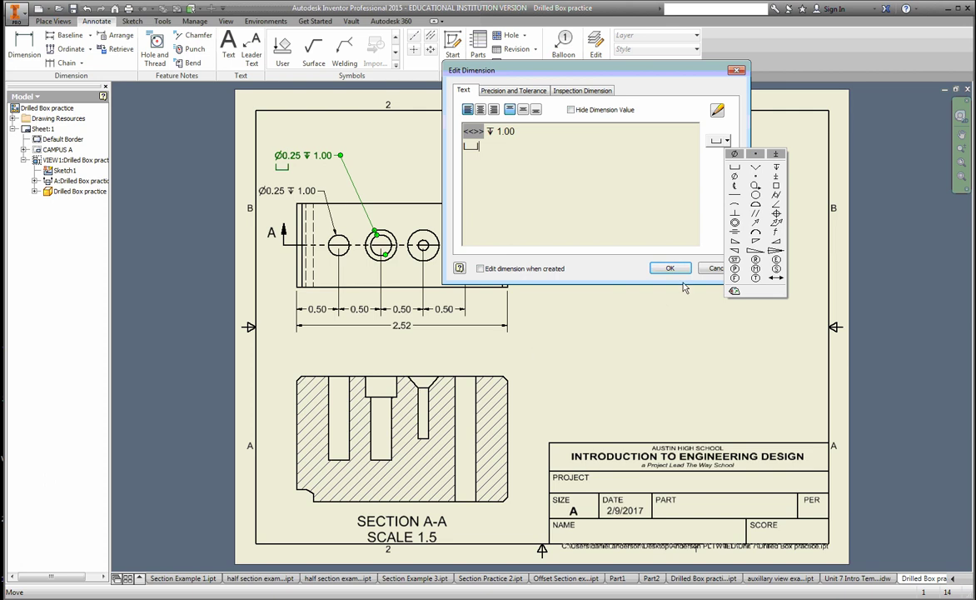
{"action": "left_click", "coordinate": [533, 187]}
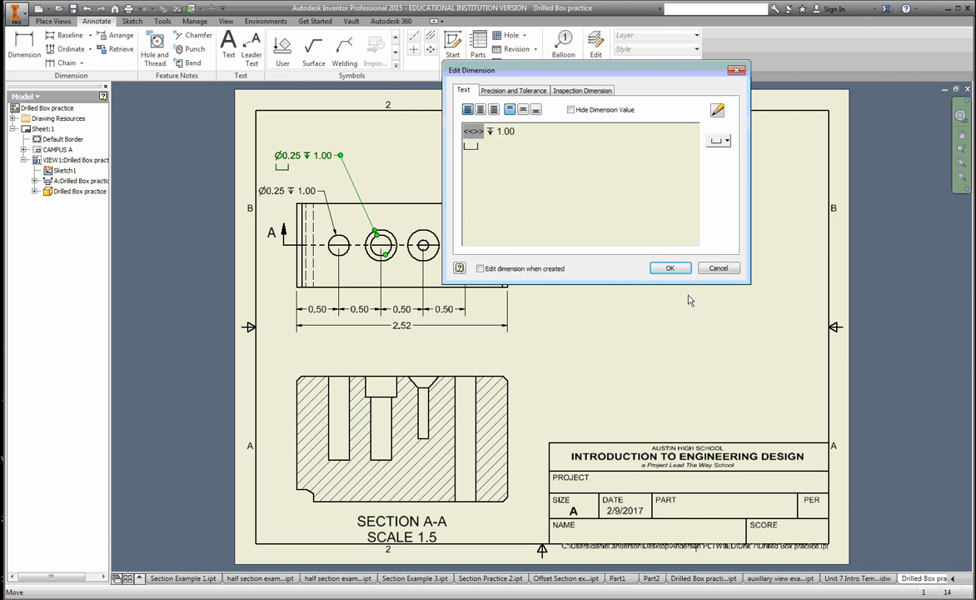
{"action": "left_click", "coordinate": [669, 267]}
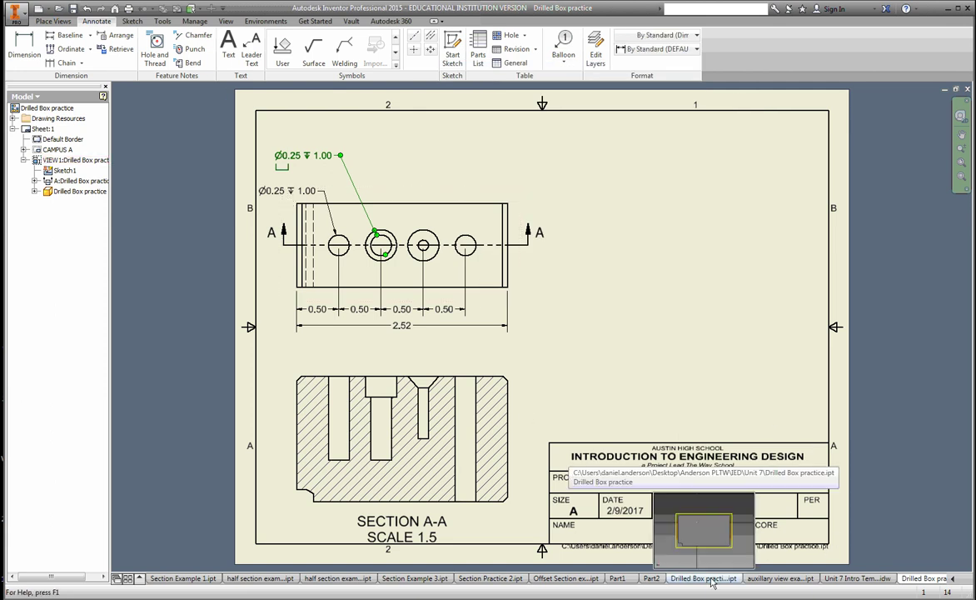
Switch to Drilled Box practice.ipt, slice the graphics at the sketch plane, and examine the sectioned holes from the top and front.
{"action": "left_click", "coordinate": [704, 578]}
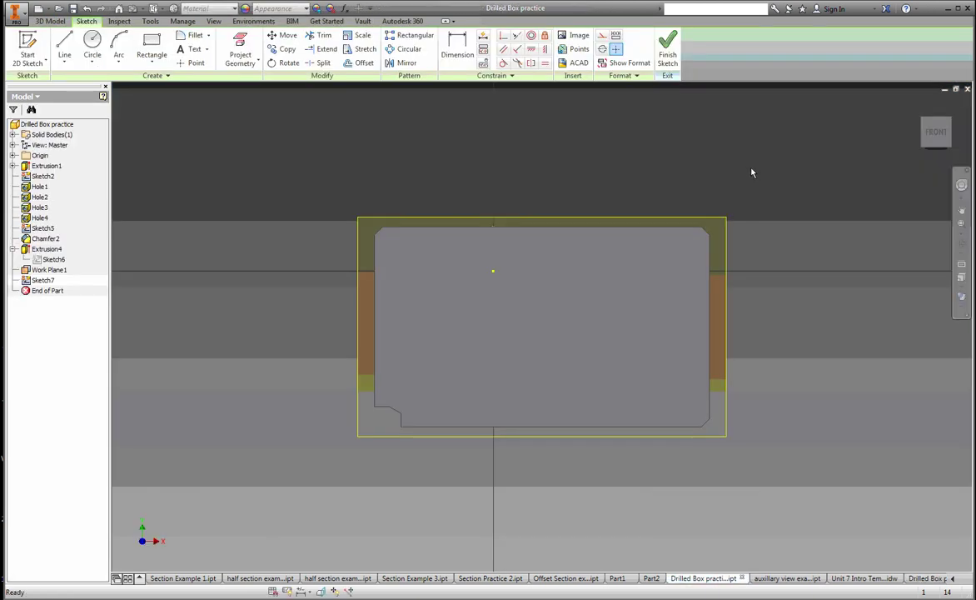
{"action": "key", "text": "F7"}
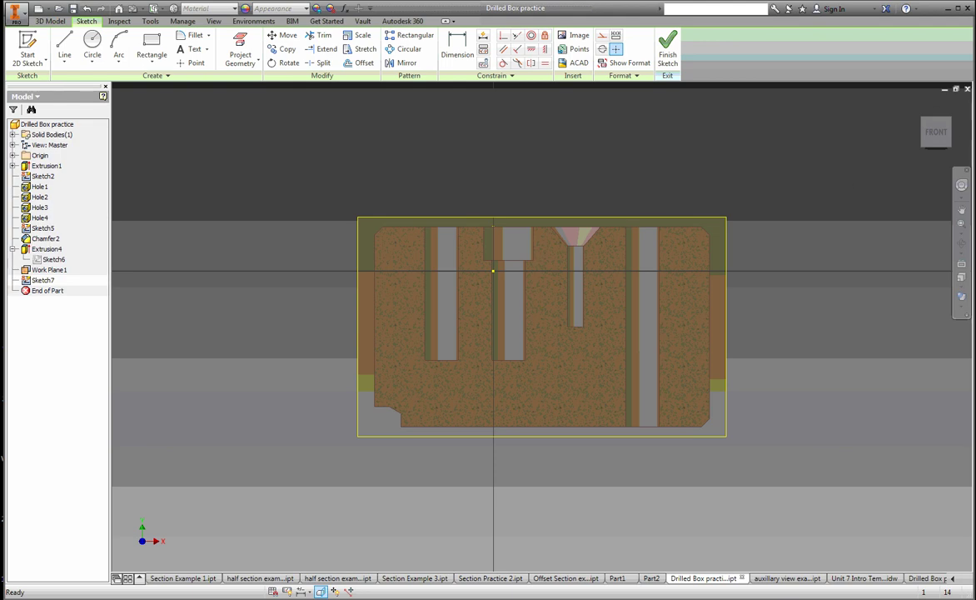
{"action": "left_click", "coordinate": [948, 122]}
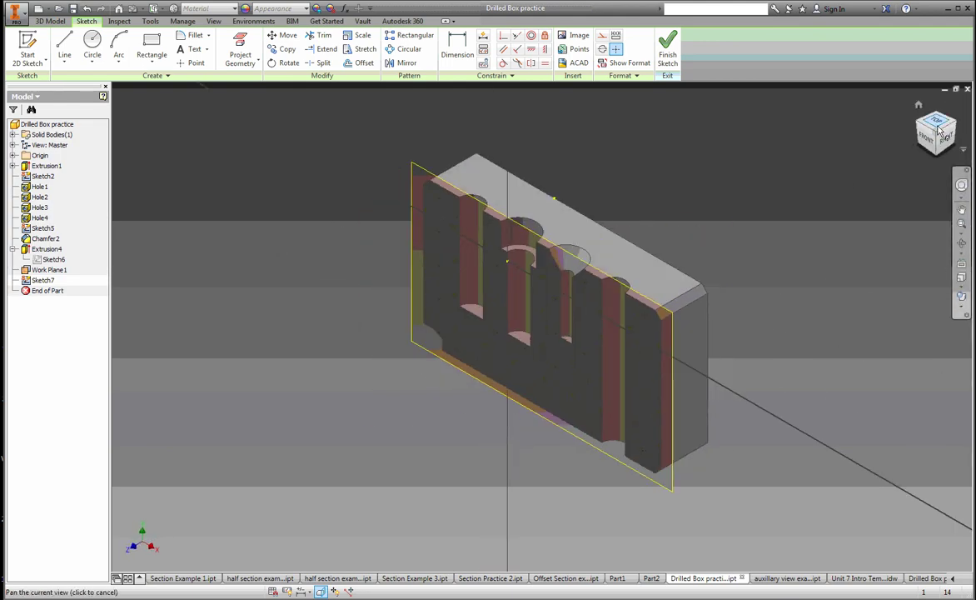
{"action": "left_click", "coordinate": [937, 124]}
{"action": "left_click", "coordinate": [956, 112]}
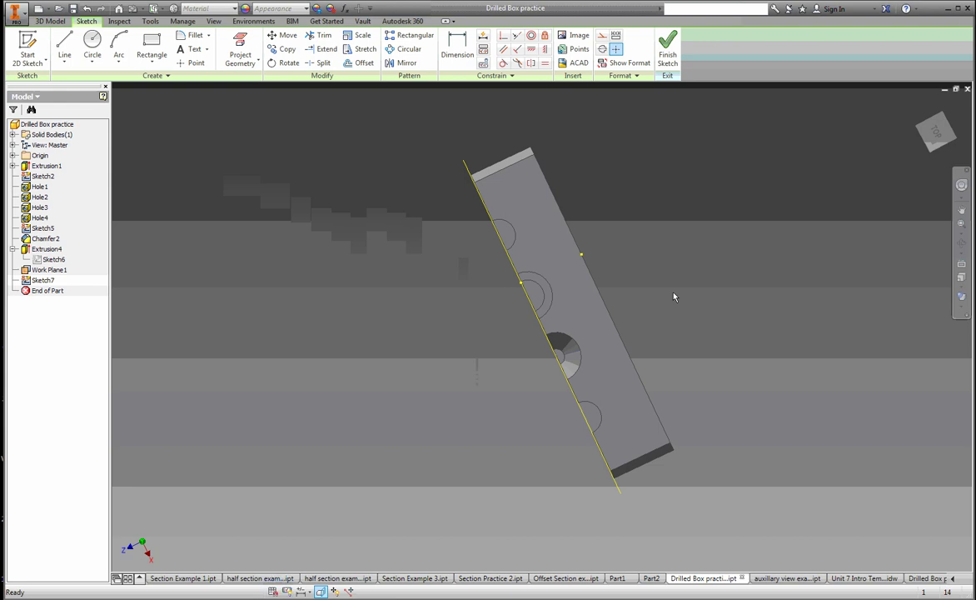
{"action": "left_click", "coordinate": [937, 145]}
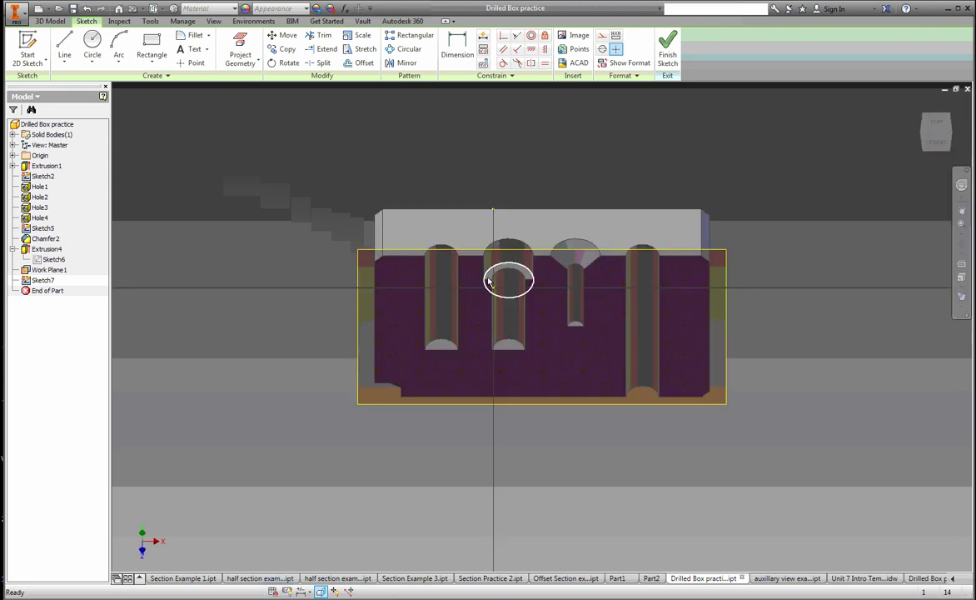
{"action": "left_click", "coordinate": [925, 140]}
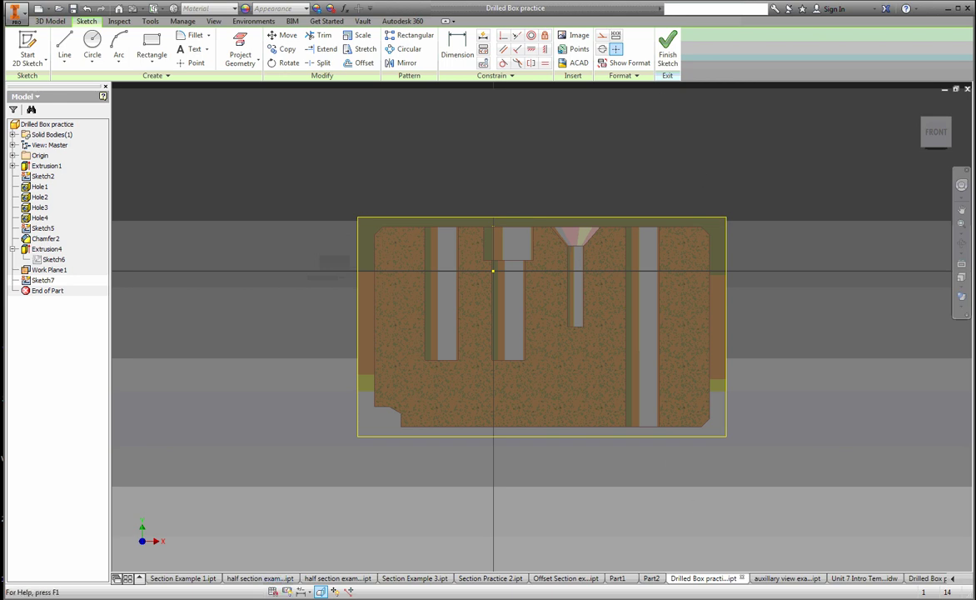
Examine the holes in the part from a tilted front view with the graphics slice toggled, and return to the Drilled Box practice drawing.
{"action": "key", "text": "F7"}
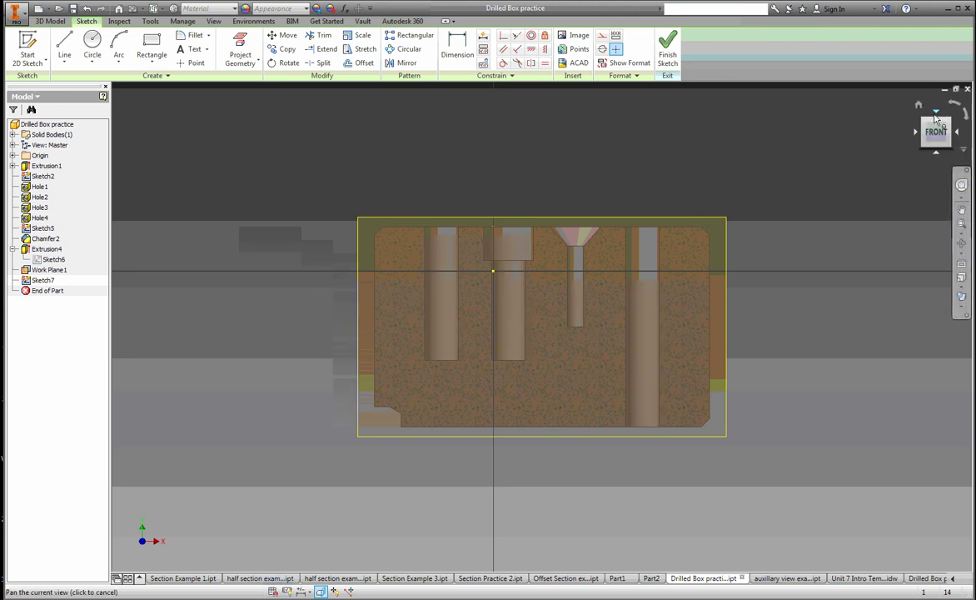
{"action": "left_click_drag", "start_coordinate": [937, 128], "coordinate": [936, 135]}
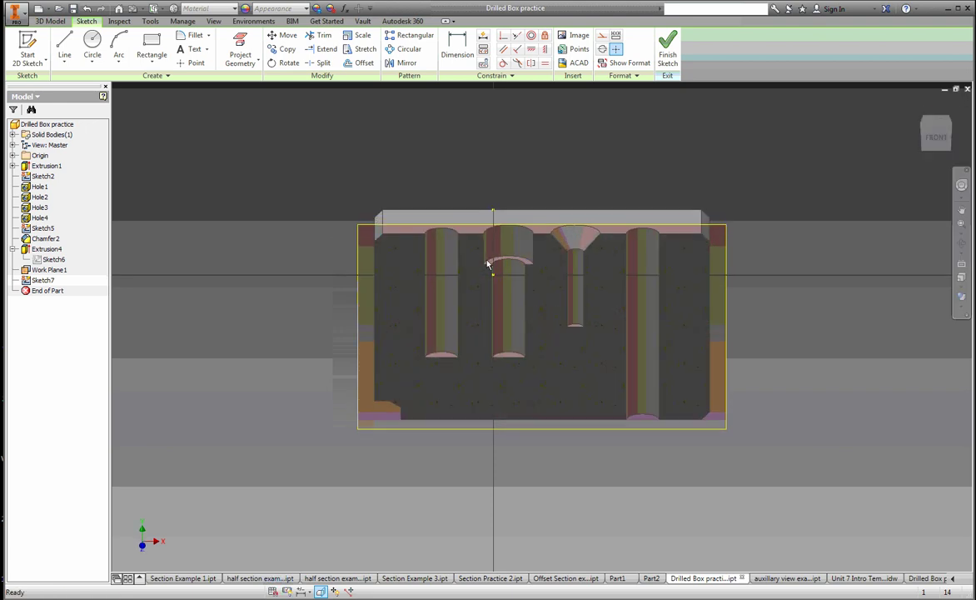
{"action": "left_click", "coordinate": [926, 578]}
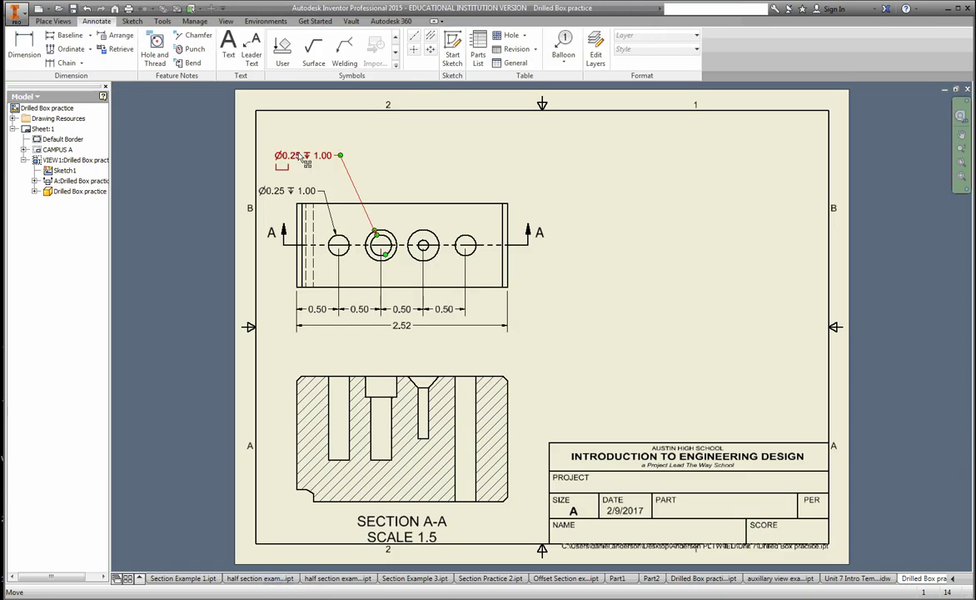
Add a diameter symbol and 0.38 after the counterbore symbol in the counterbored hole's dimension note.
{"action": "left_click", "coordinate": [305, 161]}
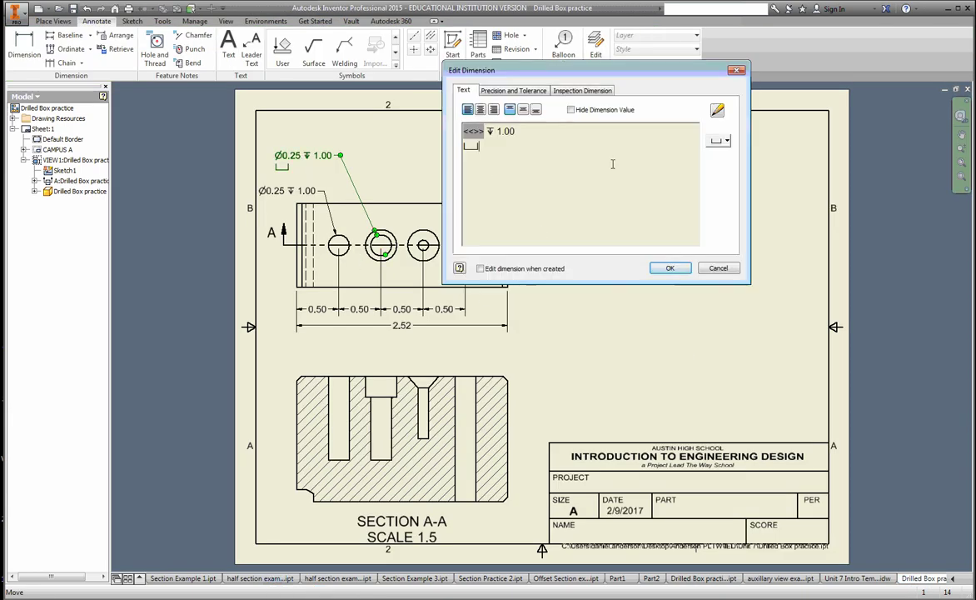
{"action": "left_click", "coordinate": [724, 140]}
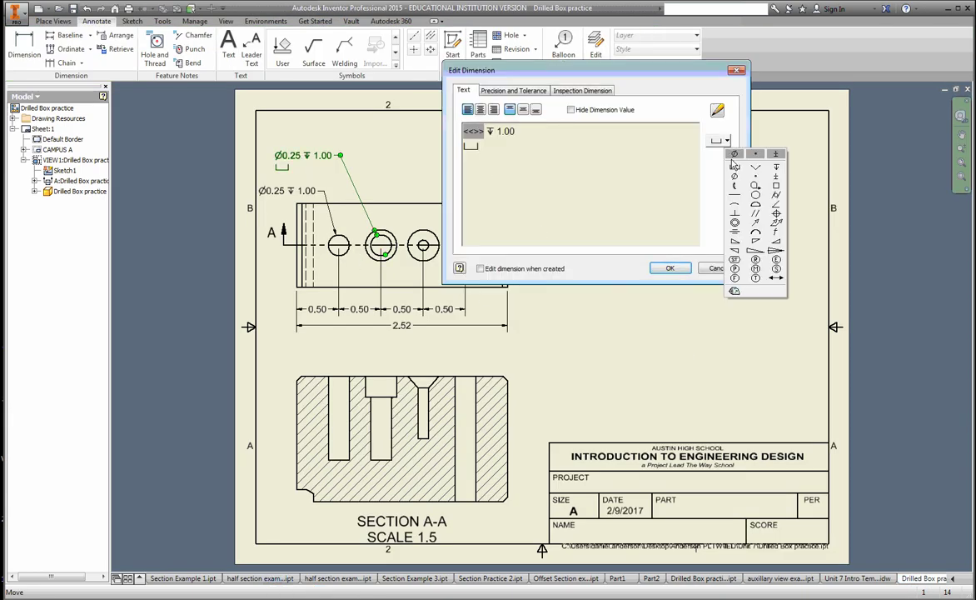
{"action": "left_click", "coordinate": [736, 156]}
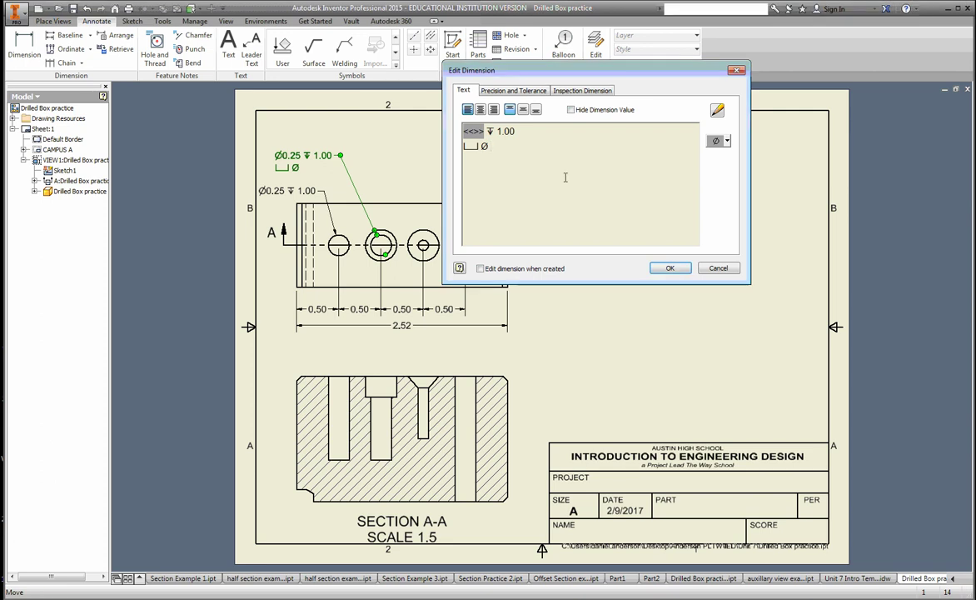
{"action": "type", "text": "38"}
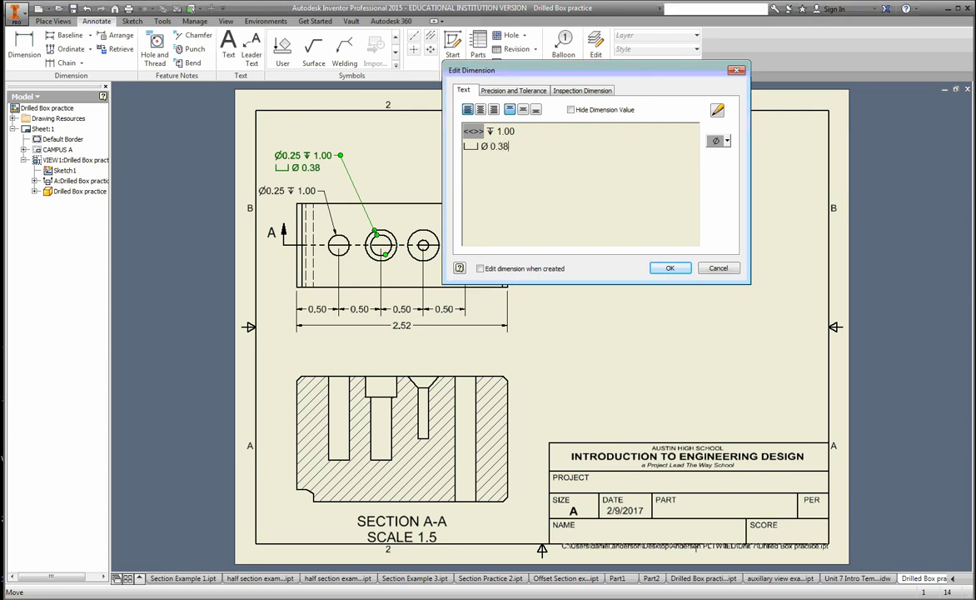
Append a depth symbol and 0.25 to the counterbore line of the counterbored hole's note and accept the edit.
{"action": "left_click", "coordinate": [935, 80]}
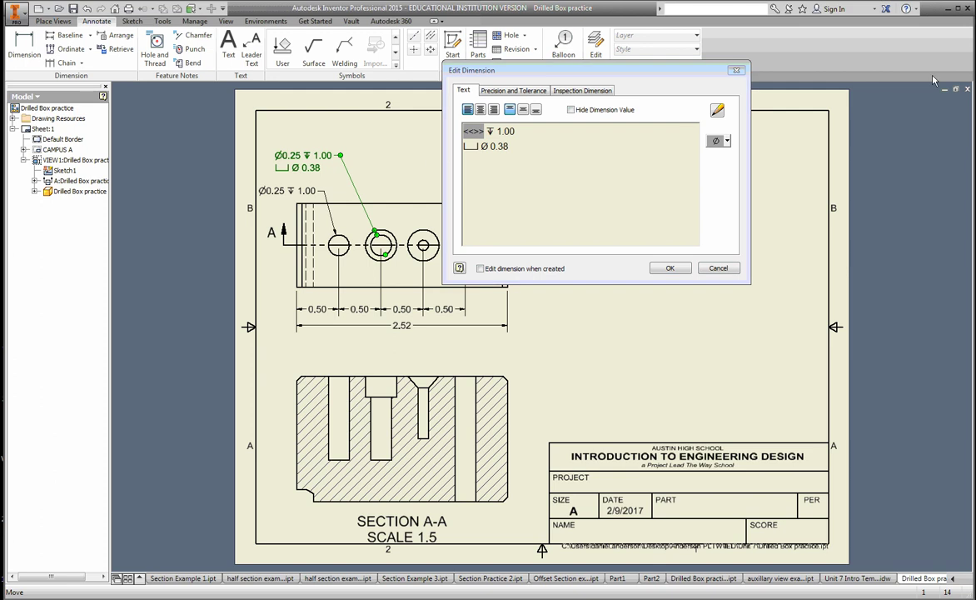
{"action": "left_click", "coordinate": [720, 140]}
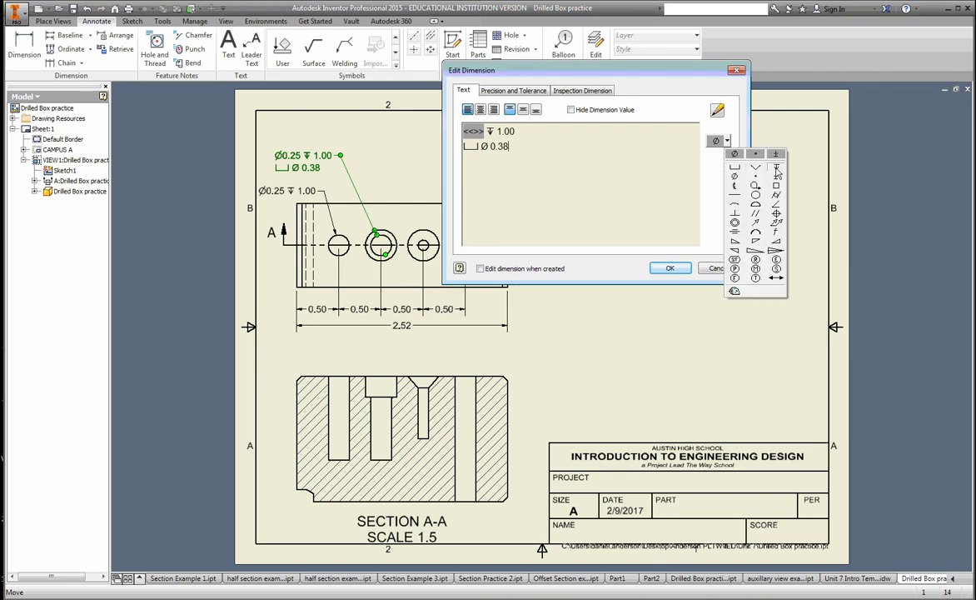
{"action": "left_click", "coordinate": [776, 167]}
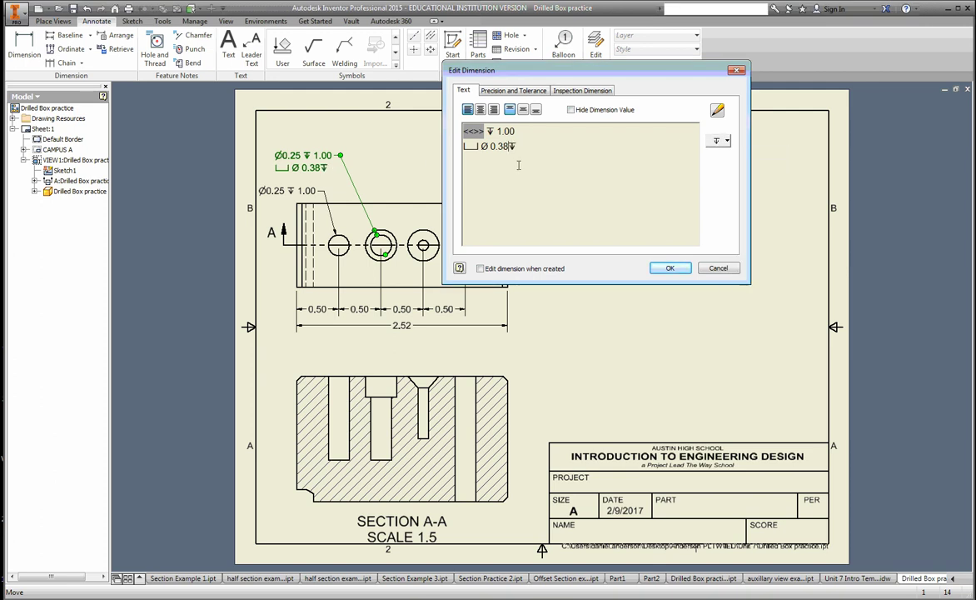
{"action": "type", "text": "↧"}
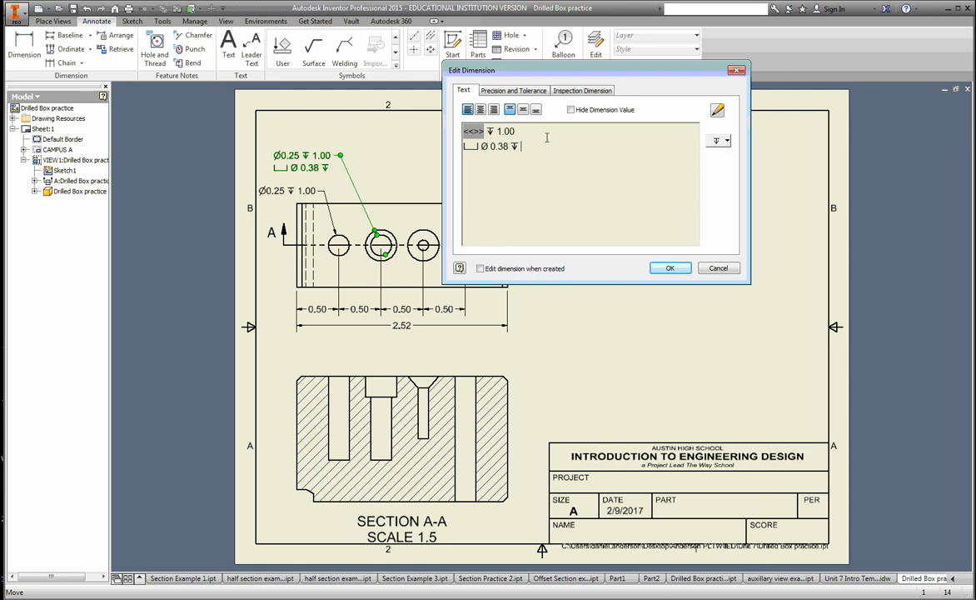
{"action": "type", "text": " 0.25"}
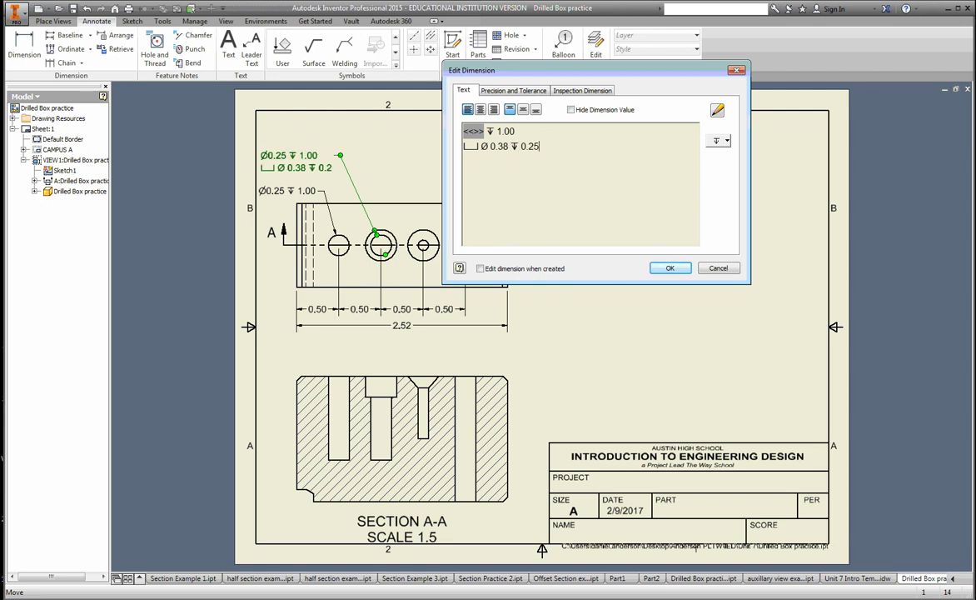
{"action": "left_click", "coordinate": [671, 268]}
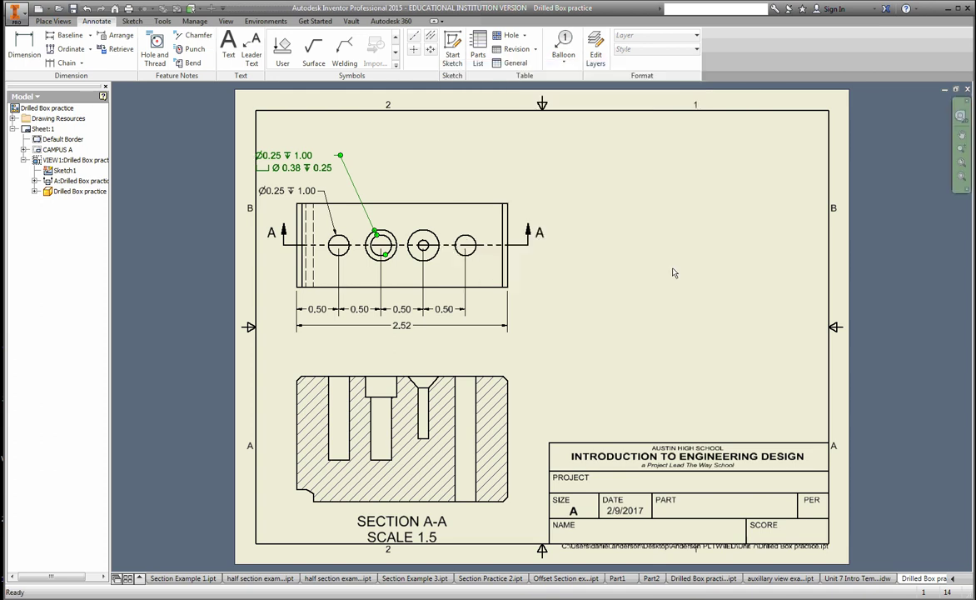
{"action": "left_click", "coordinate": [450, 163]}
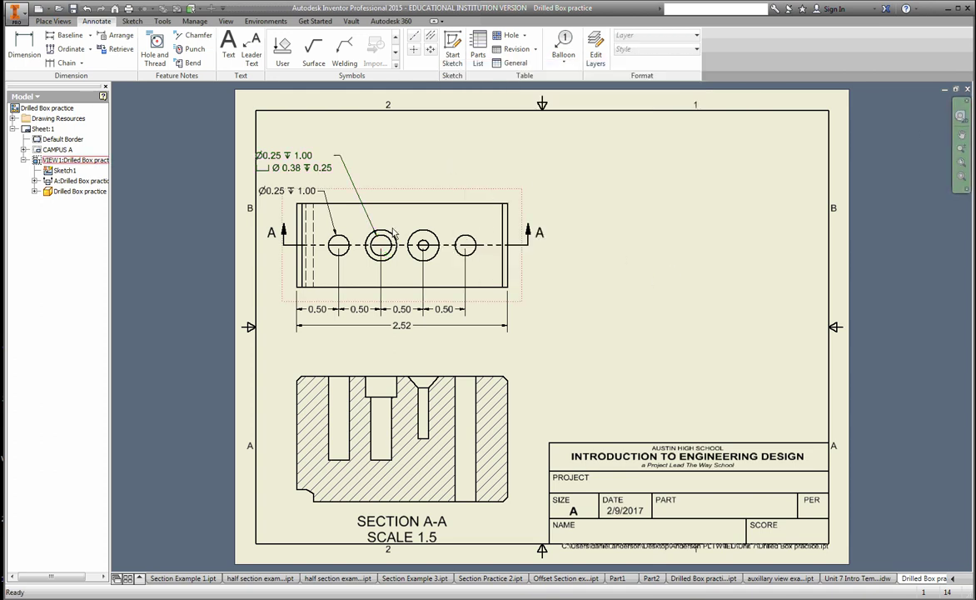
{"action": "key", "text": "d"}
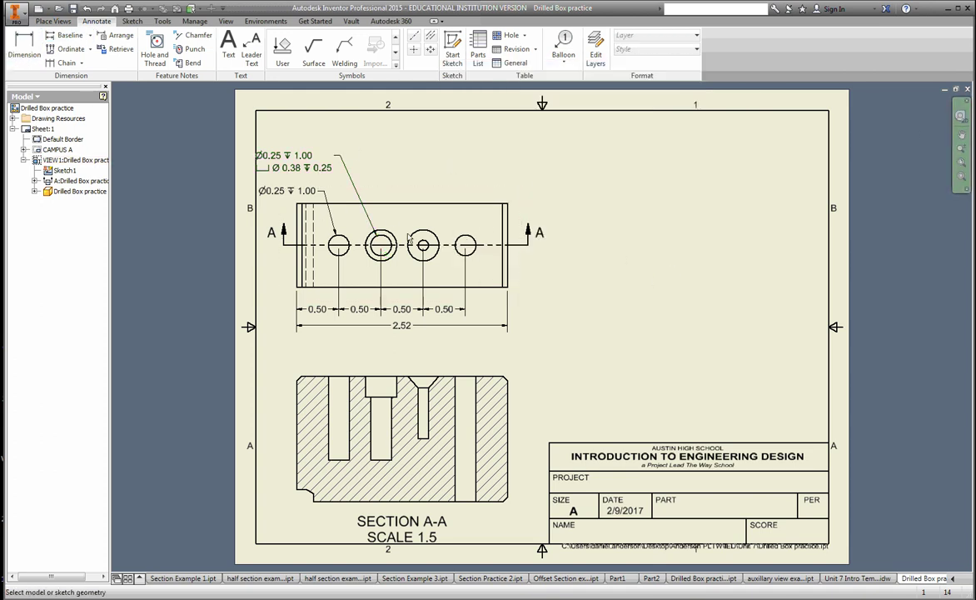
{"action": "left_click", "coordinate": [415, 235]}
{"action": "right_click", "coordinate": [362, 156]}
{"action": "left_click", "coordinate": [332, 157]}
Place a diameter dimension for the countersunk hole's inner circle above the top view.
{"action": "left_click", "coordinate": [24, 46]}
{"action": "left_click", "coordinate": [421, 244]}
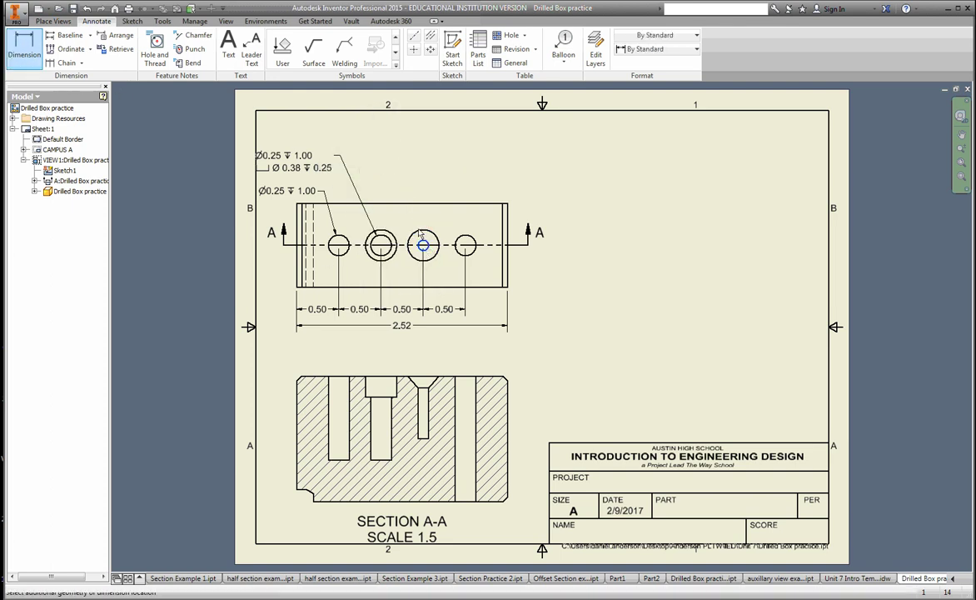
{"action": "left_click", "coordinate": [477, 138]}
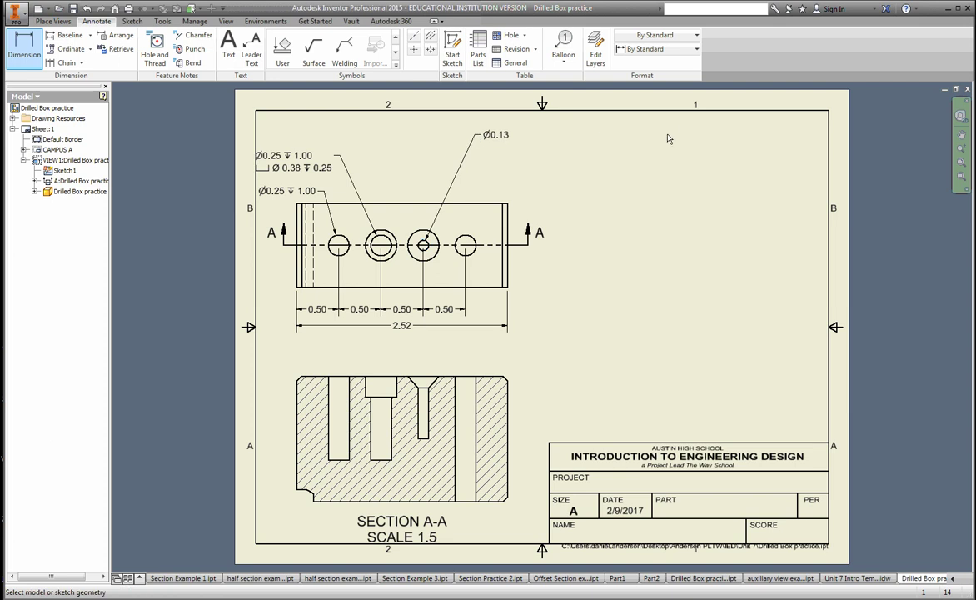
Open the countersunk hole's diameter dimension for editing, close it without adding text, and delete the dimension.
{"action": "double_click", "coordinate": [495, 135]}
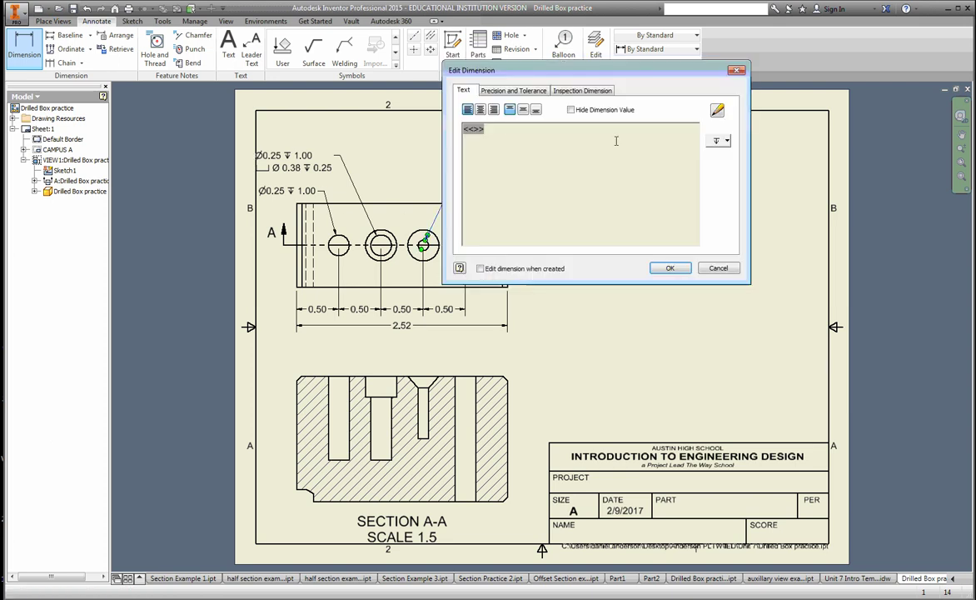
{"action": "left_click", "coordinate": [726, 140]}
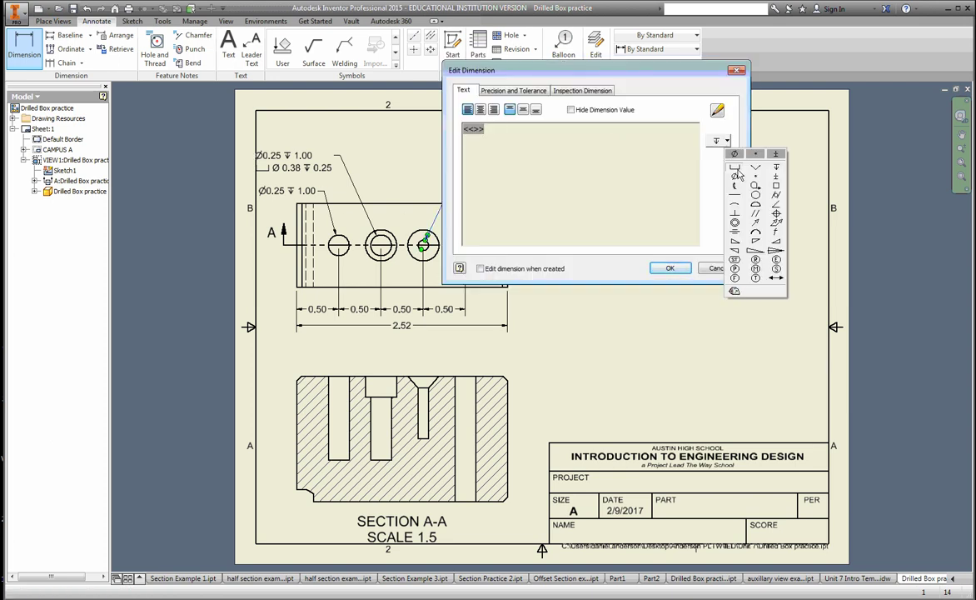
{"action": "left_click", "coordinate": [670, 268]}
{"action": "right_click", "coordinate": [540, 196]}
{"action": "left_click", "coordinate": [492, 197]}
{"action": "left_click", "coordinate": [493, 135]}
{"action": "key", "text": "Delete"}
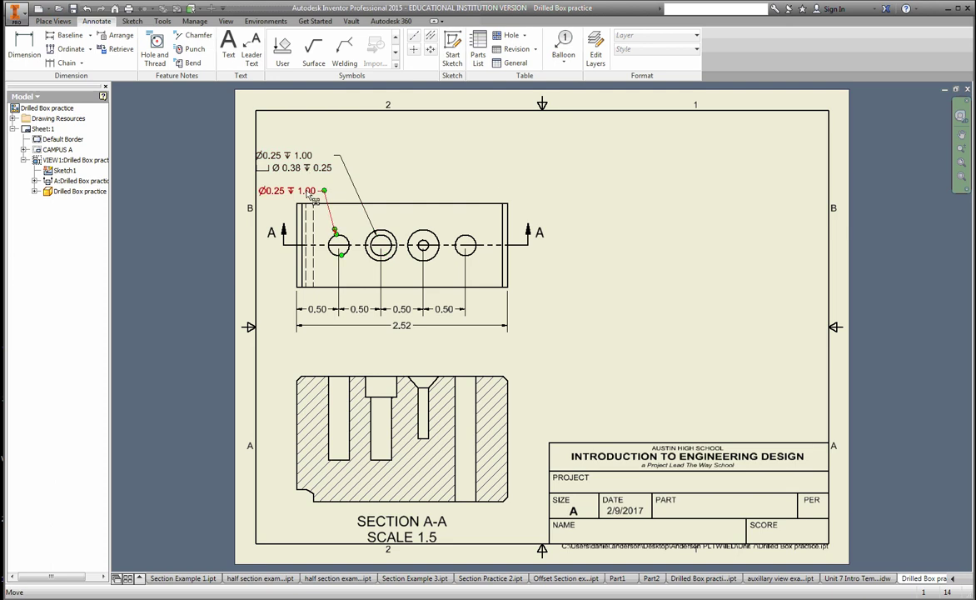
Dimension the countersunk hole's inner circle again, adding "golly gee editing is so much fun" as a second line of text.
{"action": "left_click", "coordinate": [24, 46]}
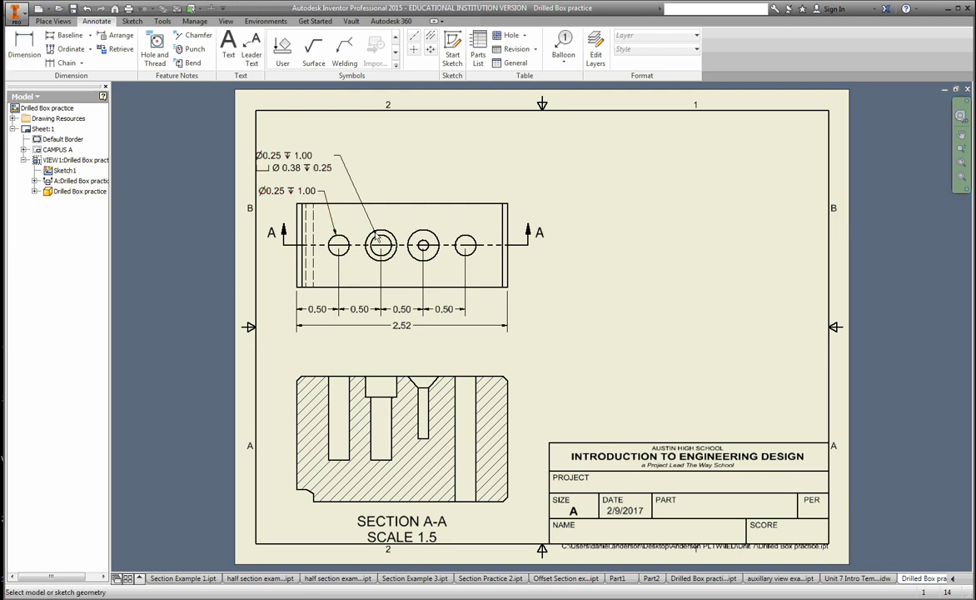
{"action": "left_click", "coordinate": [425, 248]}
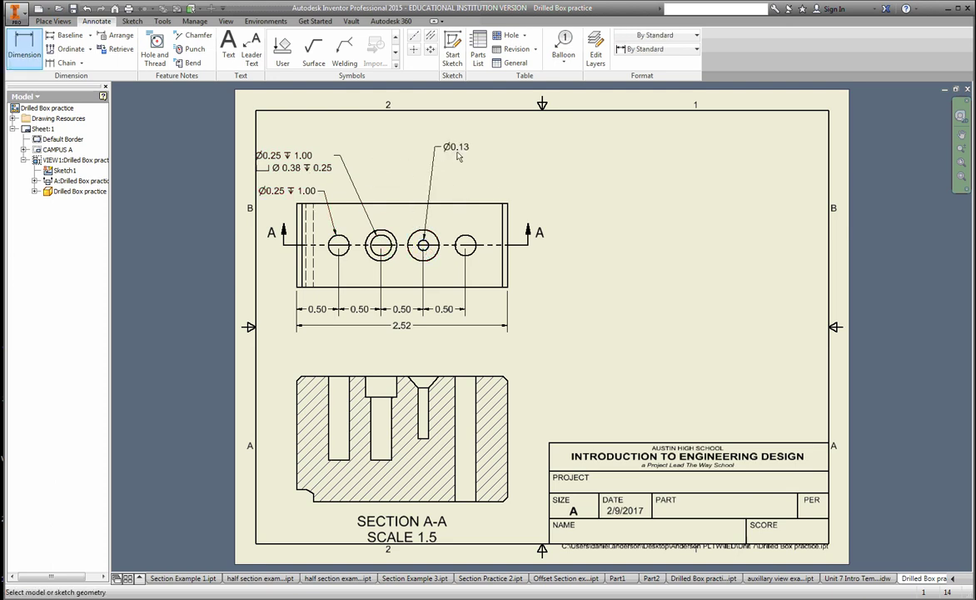
{"action": "left_click", "coordinate": [464, 150]}
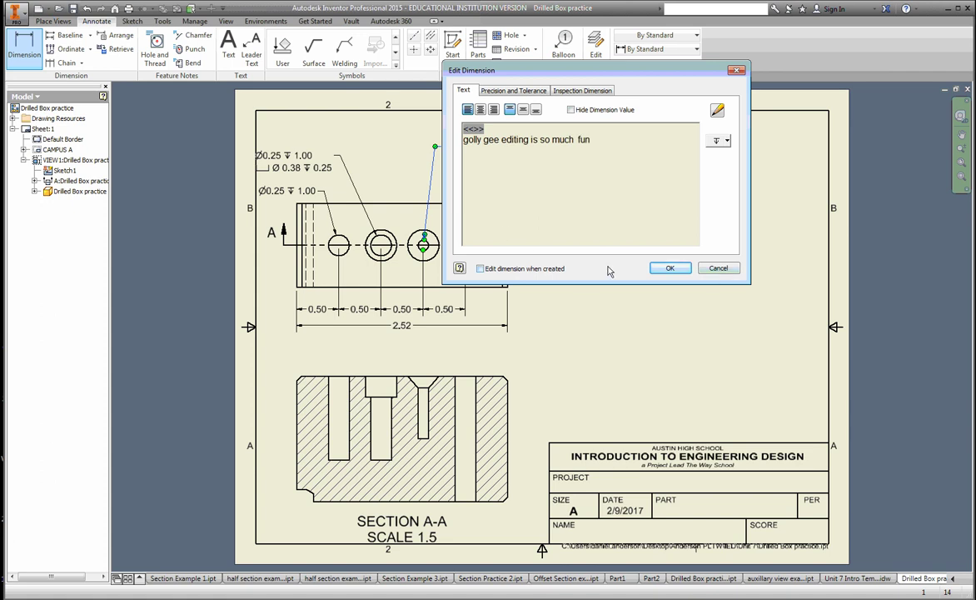
{"action": "left_click", "coordinate": [670, 267]}
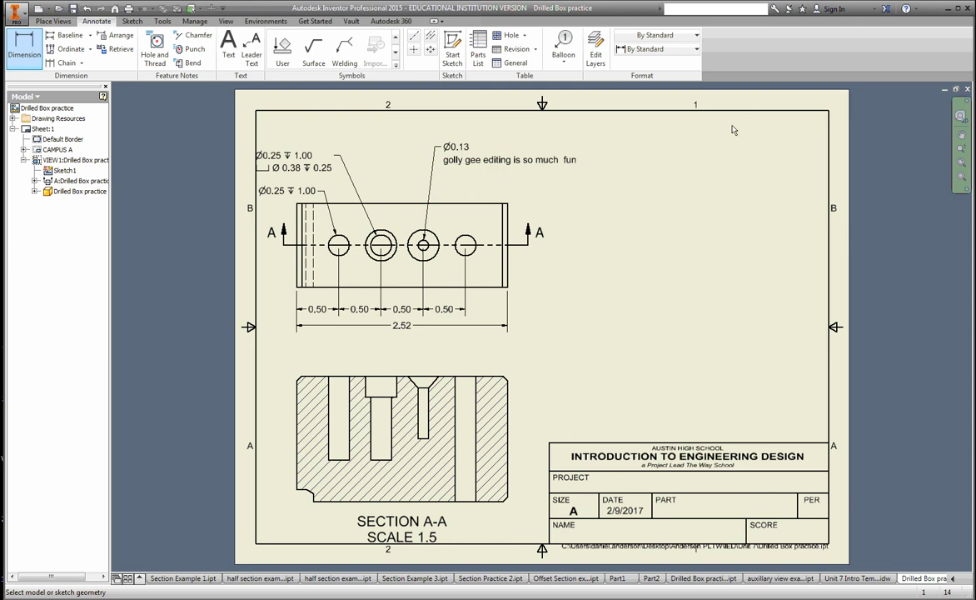
{"action": "right_click", "coordinate": [626, 142]}
{"action": "key", "text": "Escape"}
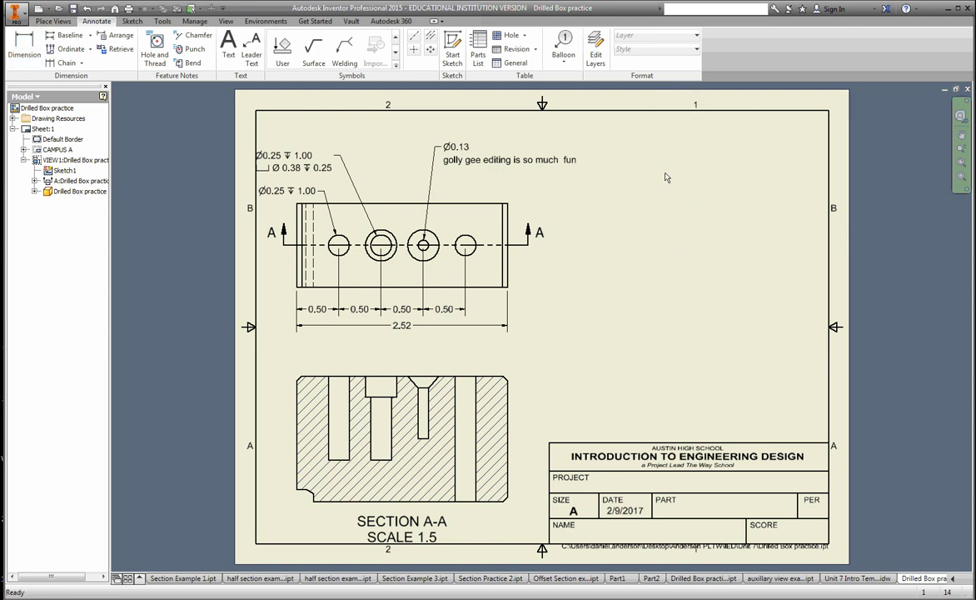
Delete the three manual hole diameter notes above the top view while keeping the view itself.
{"action": "mouse_move", "coordinate": [664, 201]}
{"action": "left_mouse_down"}
{"action": "mouse_move", "coordinate": [538, 159]}
{"action": "mouse_move", "coordinate": [275, 117]}
{"action": "left_mouse_up"}
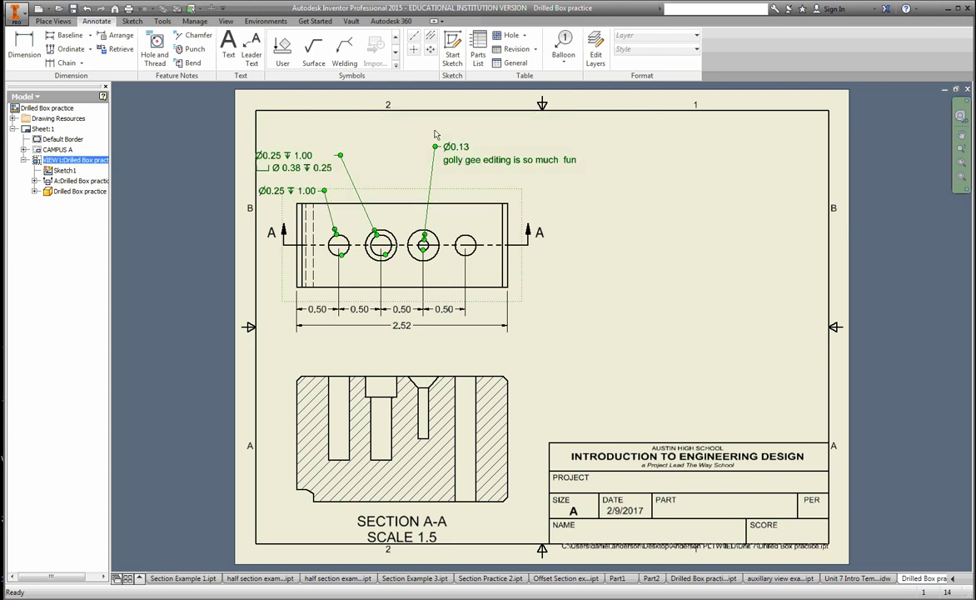
{"action": "key", "text": "Delete"}
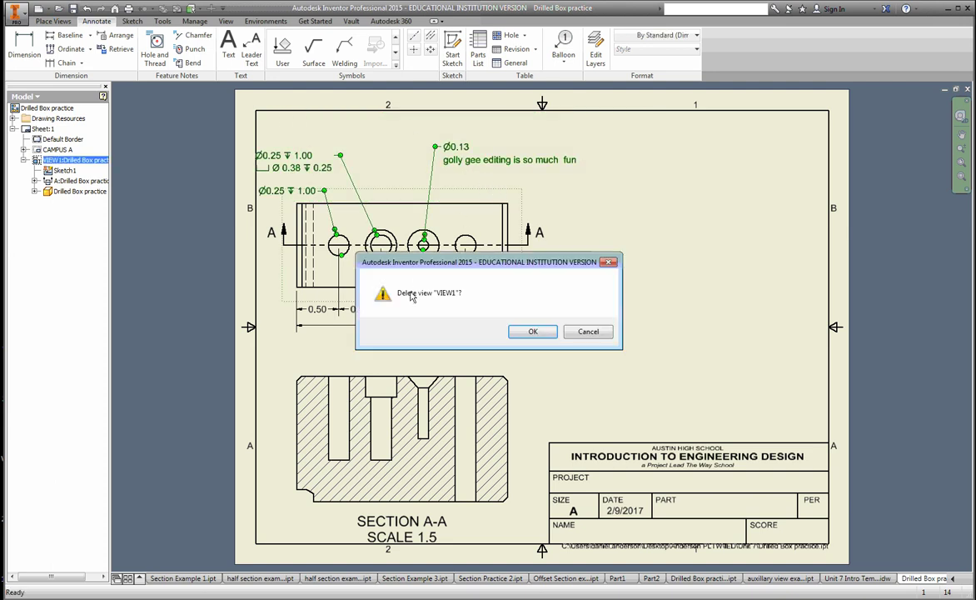
{"action": "left_click", "coordinate": [588, 332]}
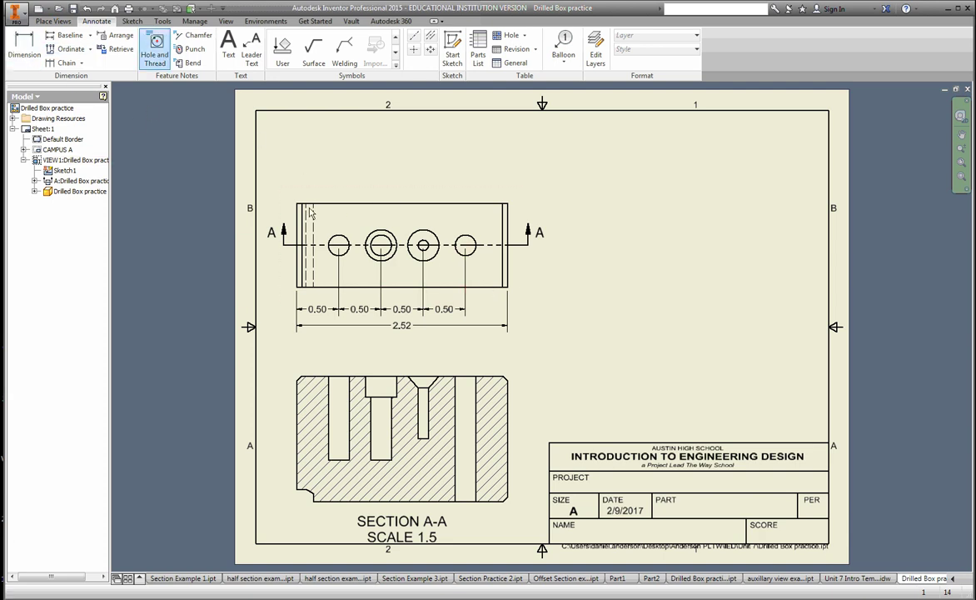
Place Hole and Thread notes above the top view for the leftmost plain hole and the counterbored hole.
{"action": "left_click", "coordinate": [163, 51]}
{"action": "left_click", "coordinate": [330, 243]}
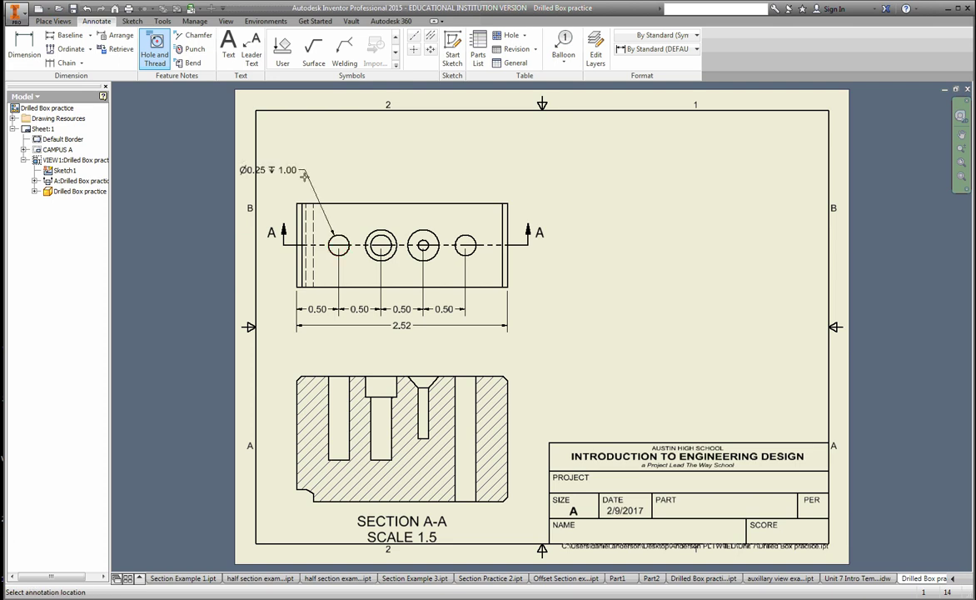
{"action": "left_click", "coordinate": [322, 187]}
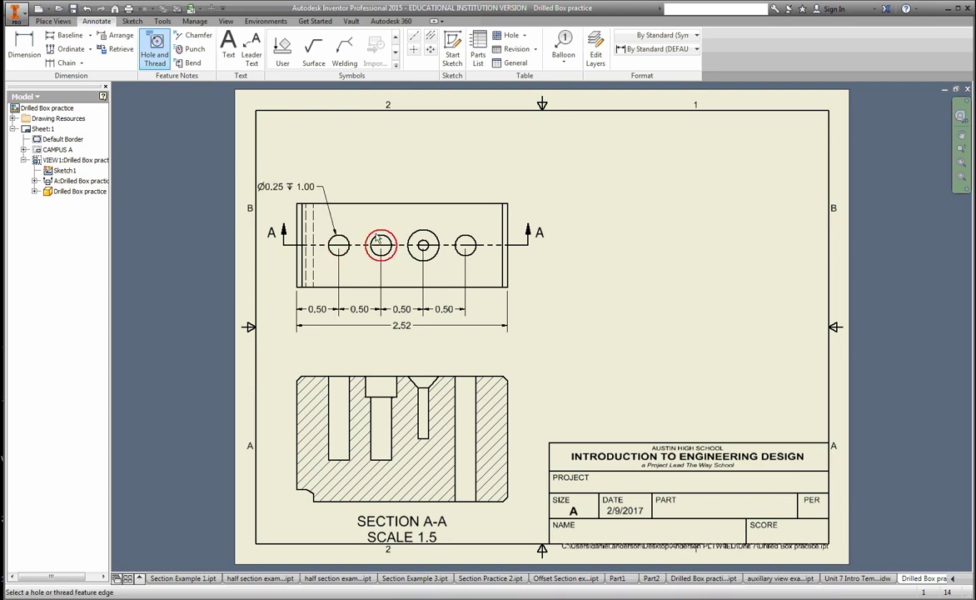
{"action": "left_click", "coordinate": [373, 237]}
{"action": "left_click", "coordinate": [342, 151]}
Place Hole and Thread notes above the top view for the countersunk hole and the rightmost through hole.
{"action": "left_click", "coordinate": [419, 232]}
{"action": "left_click", "coordinate": [460, 142]}
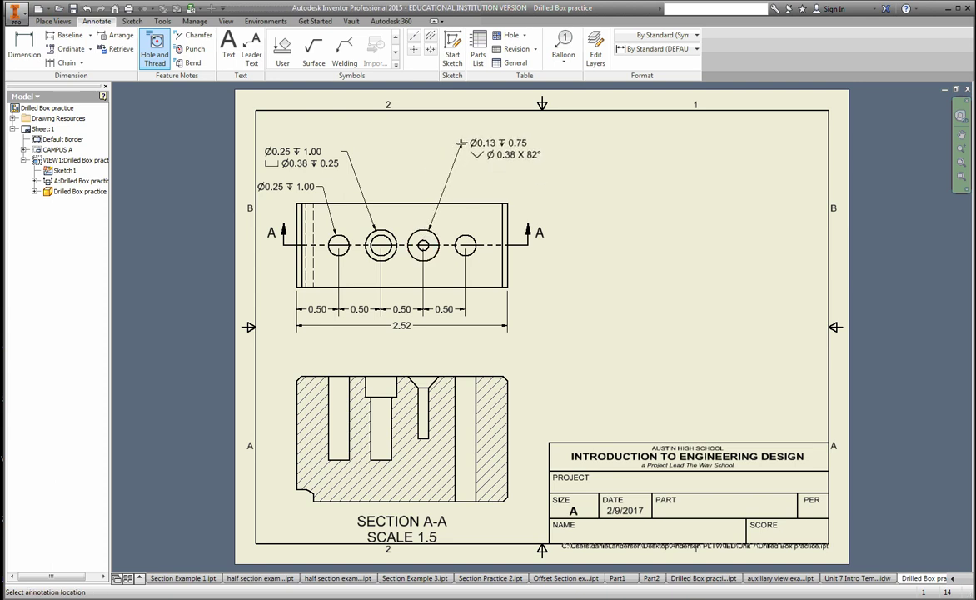
{"action": "left_click", "coordinate": [472, 237]}
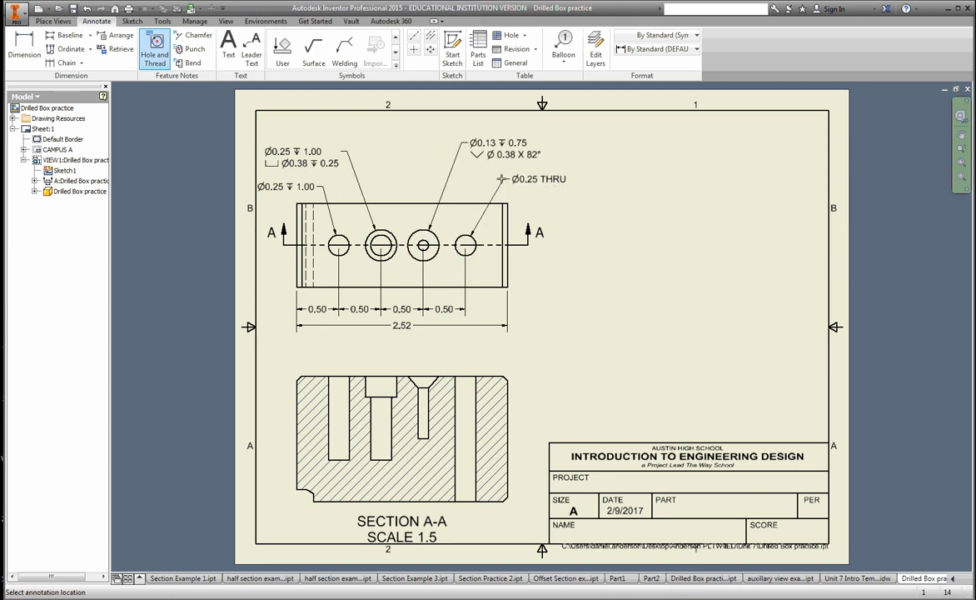
{"action": "left_click", "coordinate": [504, 179]}
{"action": "right_click", "coordinate": [666, 187]}
{"action": "left_click", "coordinate": [559, 193]}
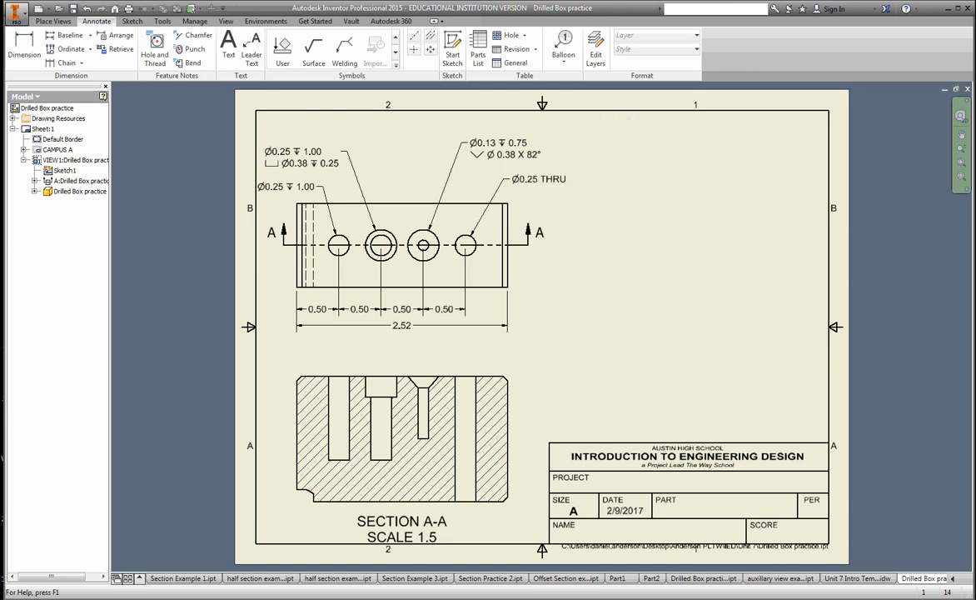